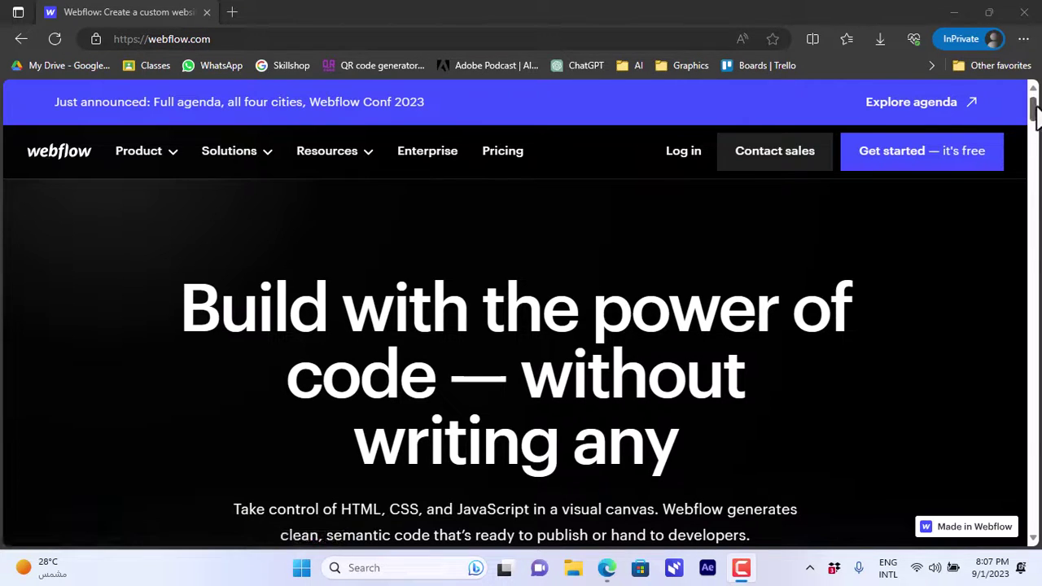
Step: Open the free sign-up page from the Webflow homepage and switch to the browser window with the role questionnaire
mouse_move(1033, 114)
left_mouse_down()
mouse_move(1031, 193)
mouse_move(1035, 94)
mouse_move(1034, 111)
left_mouse_up()
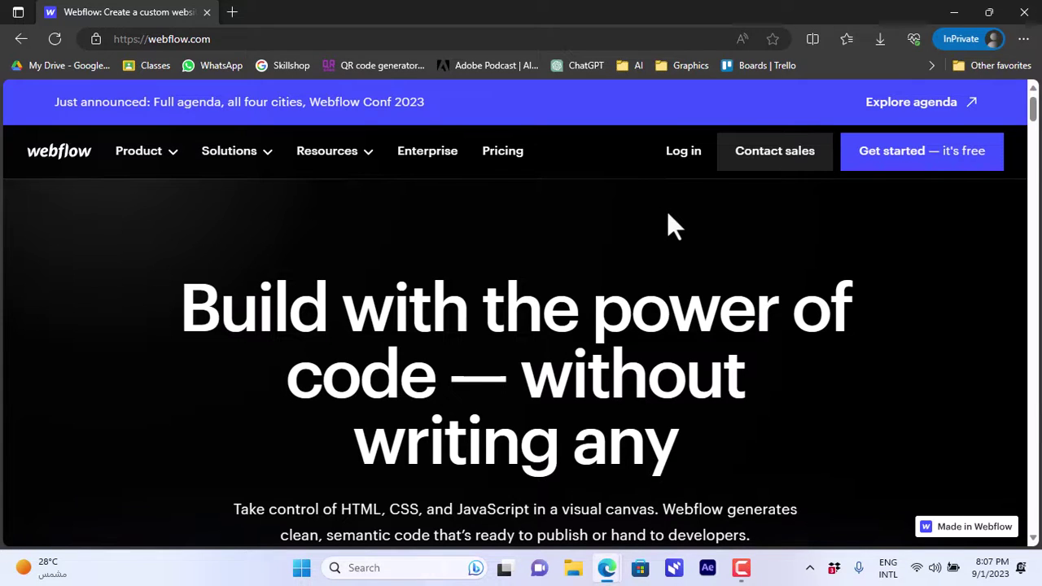
left_click(932, 170)
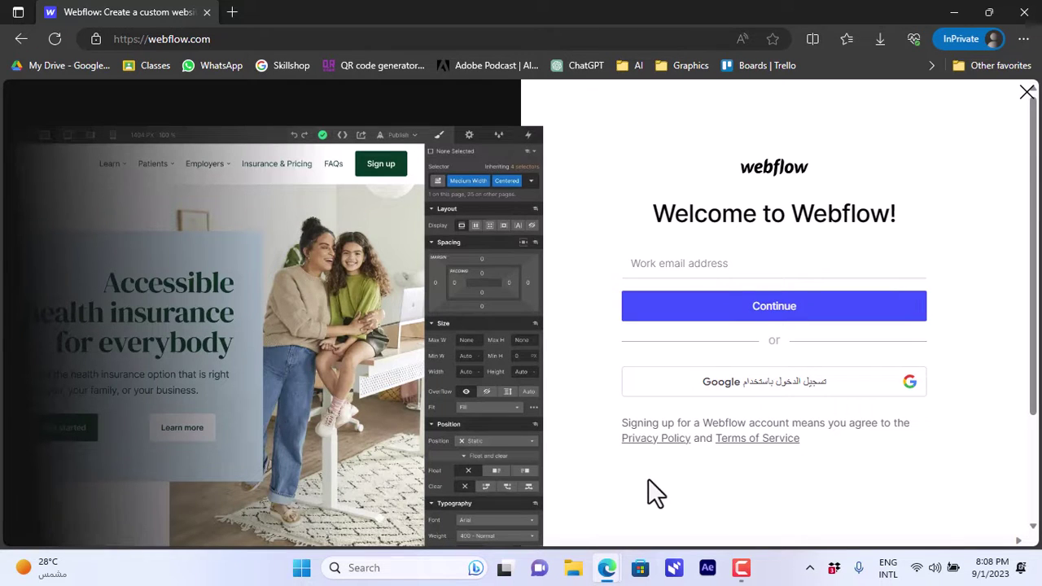
mouse_move(611, 570)
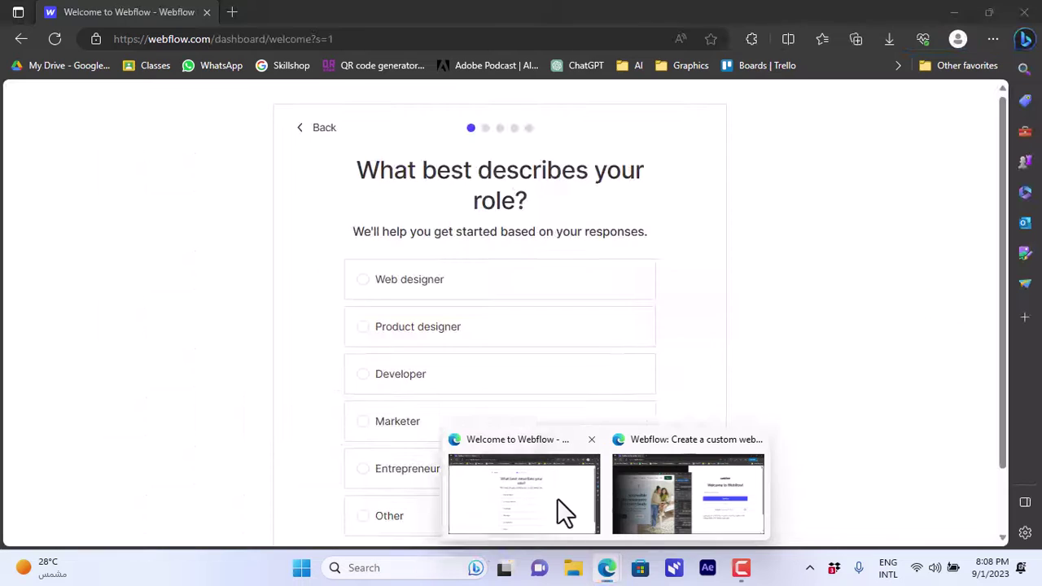
left_click(558, 512)
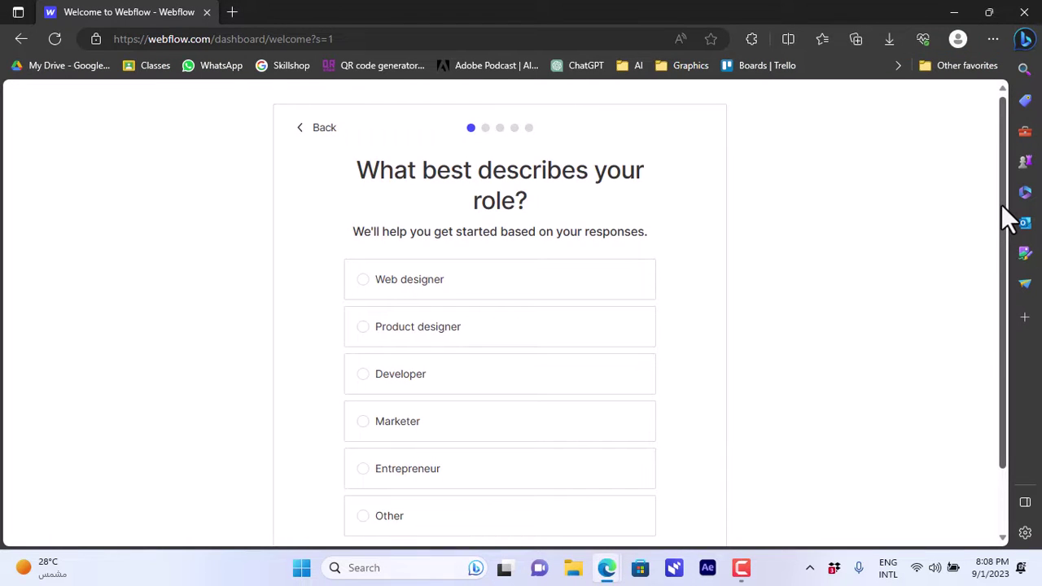
left_click_drag(1007, 217, 1013, 193)
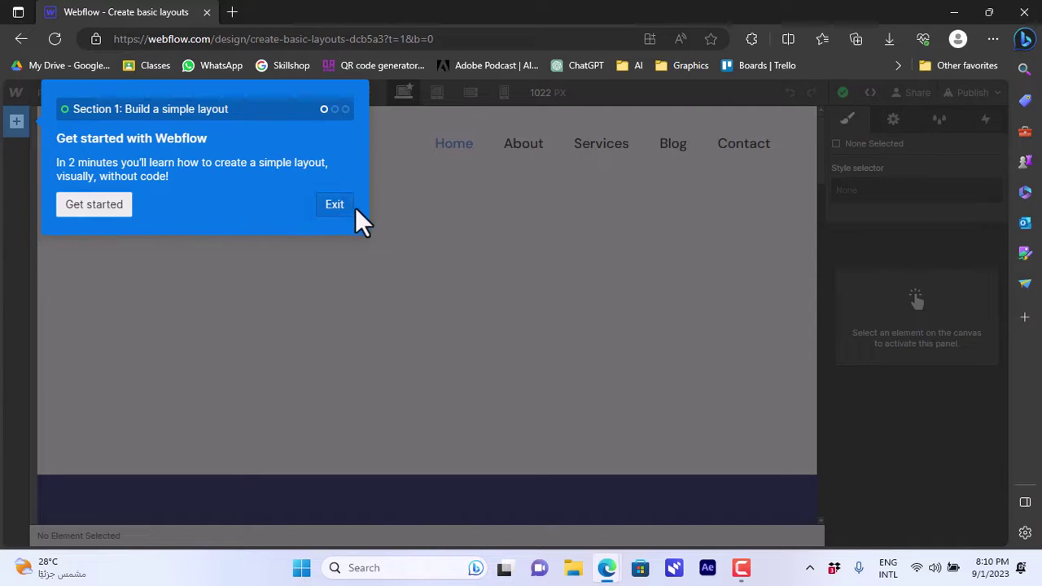
Step: Exit the getting-started layout tutorial and confirm leaving it
left_click(335, 205)
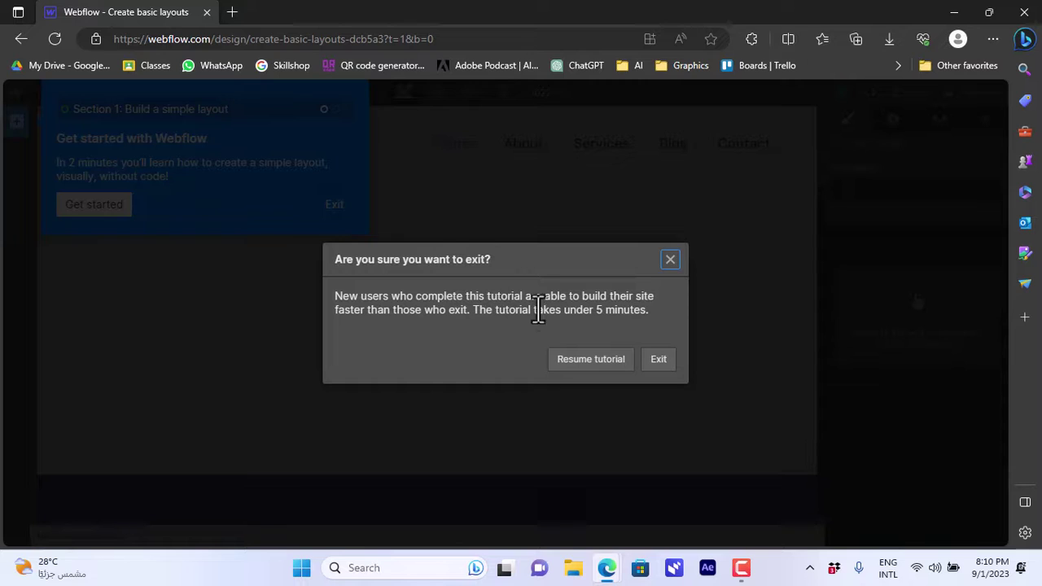
left_click(658, 361)
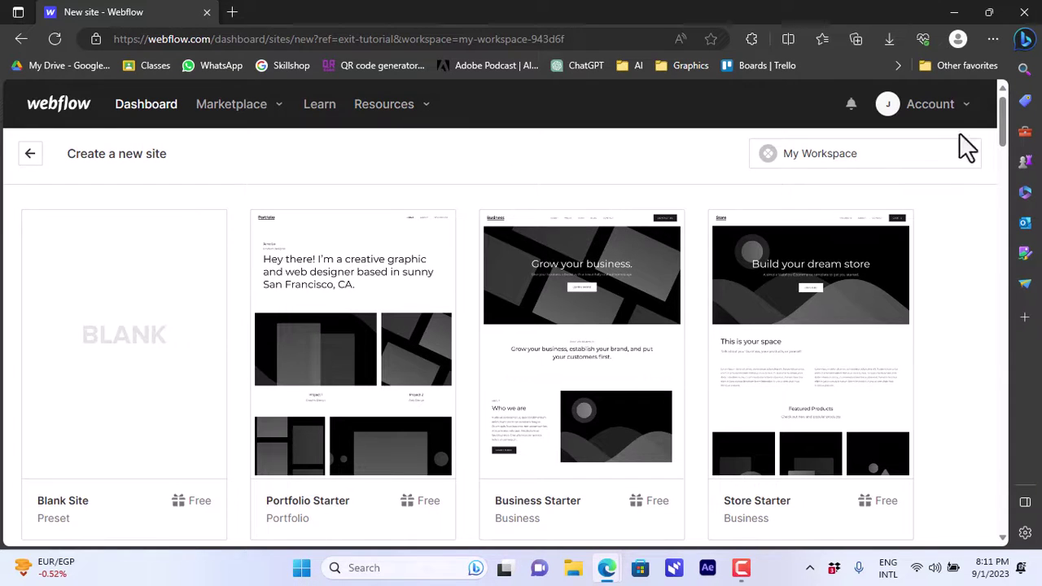
left_click(968, 110)
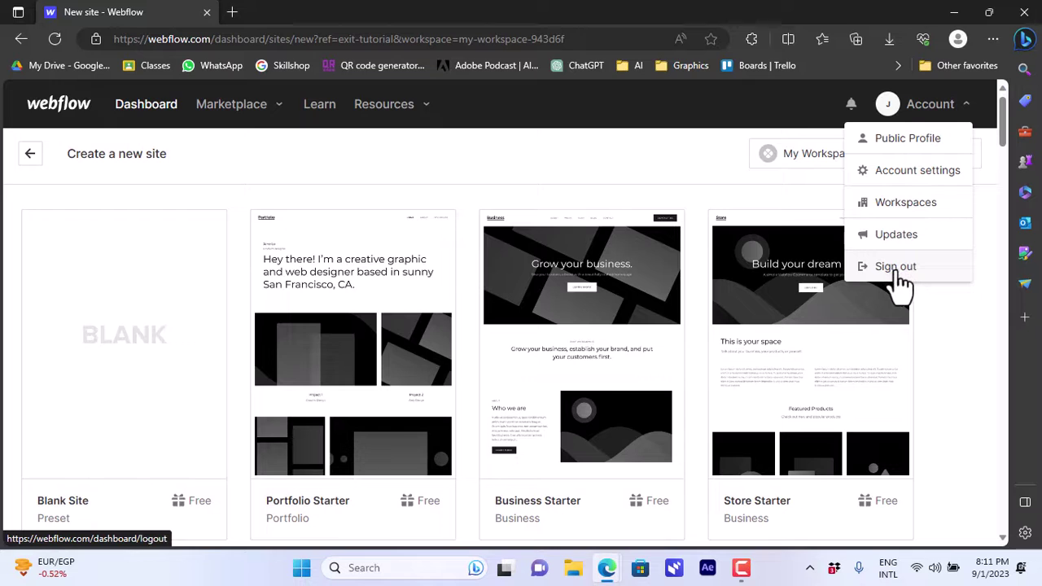
left_click(580, 173)
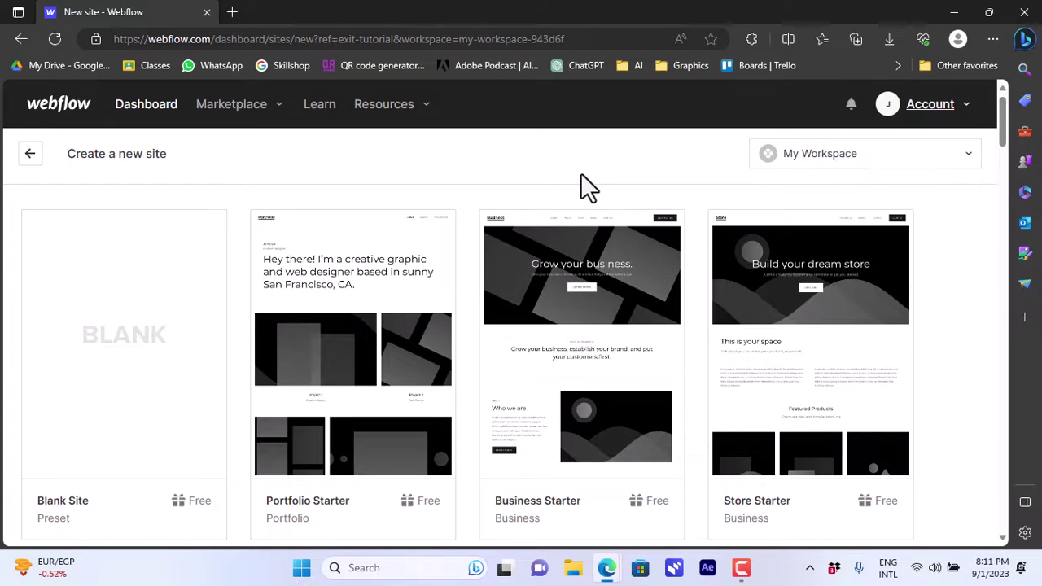
left_click(968, 157)
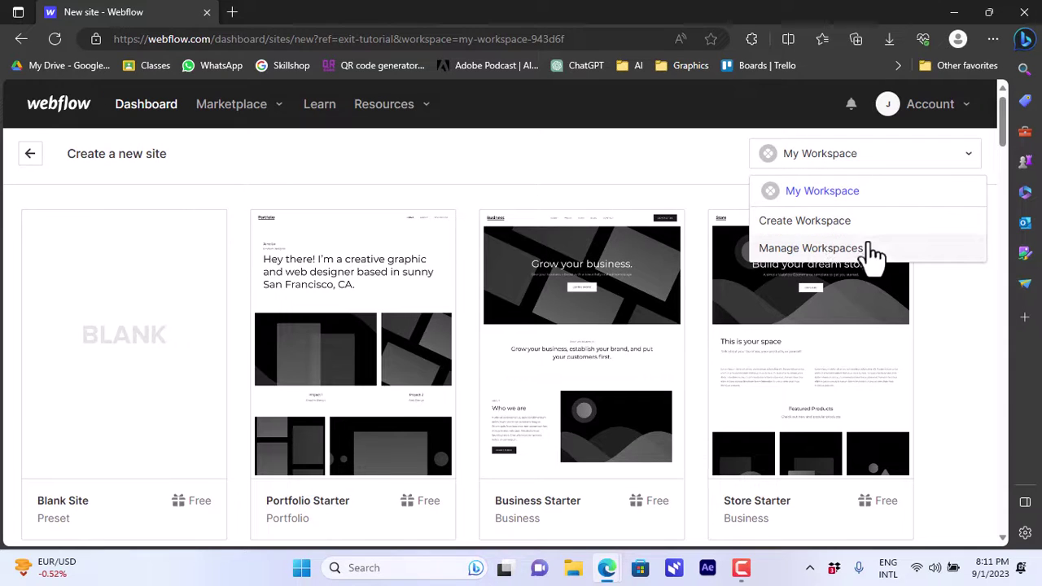
left_click(941, 275)
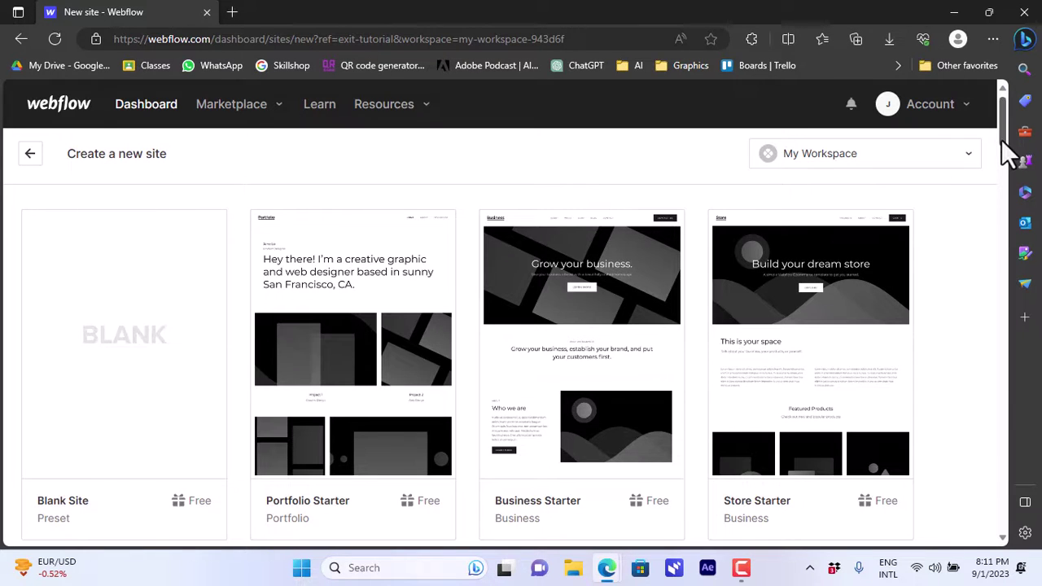
Step: Examine the blank preset, the Portfolio, Business and Store starters, and the new templates offered for a new site
scroll(1004, 156, "down", 1)
scroll(1006, 156, "down", 1)
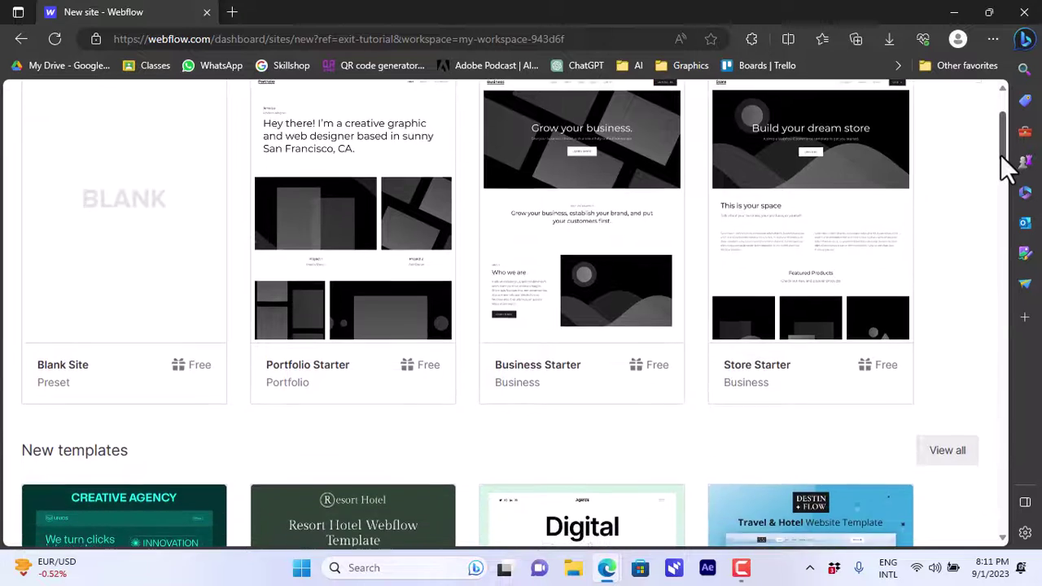
scroll(1006, 156, "up", 2)
scroll(1004, 143, "down", 1)
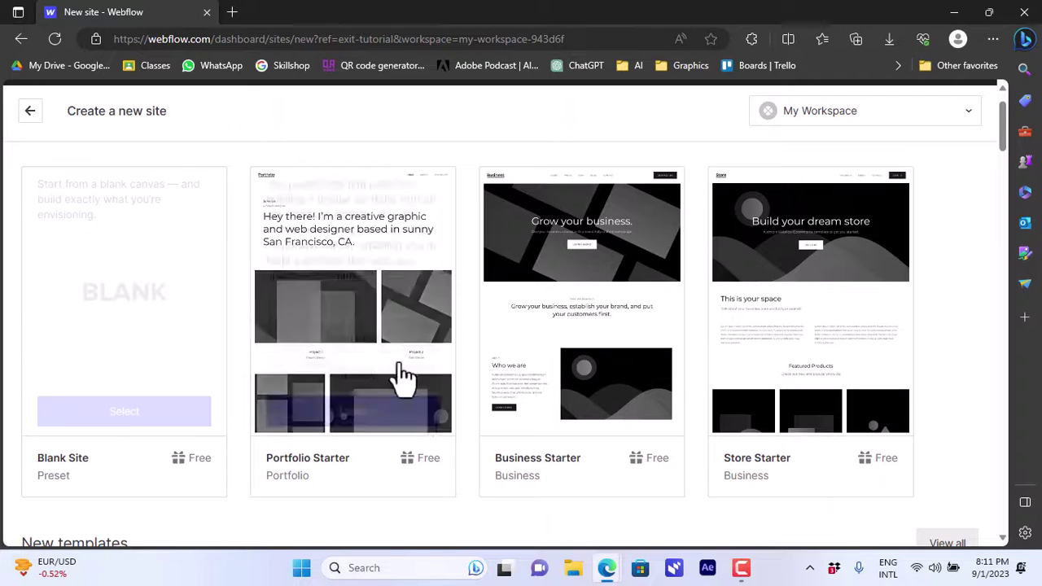
mouse_move(545, 332)
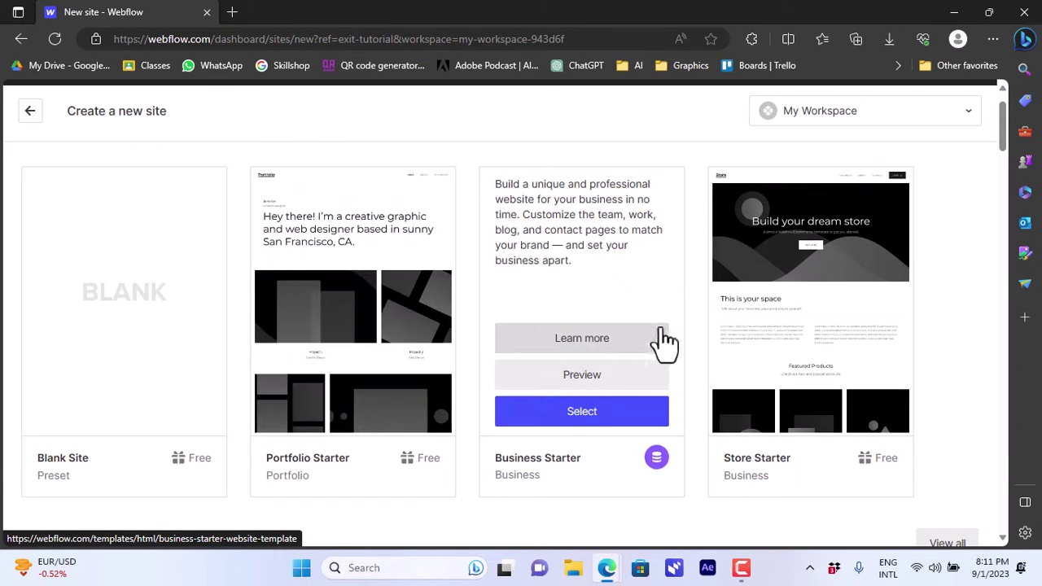
mouse_move(839, 292)
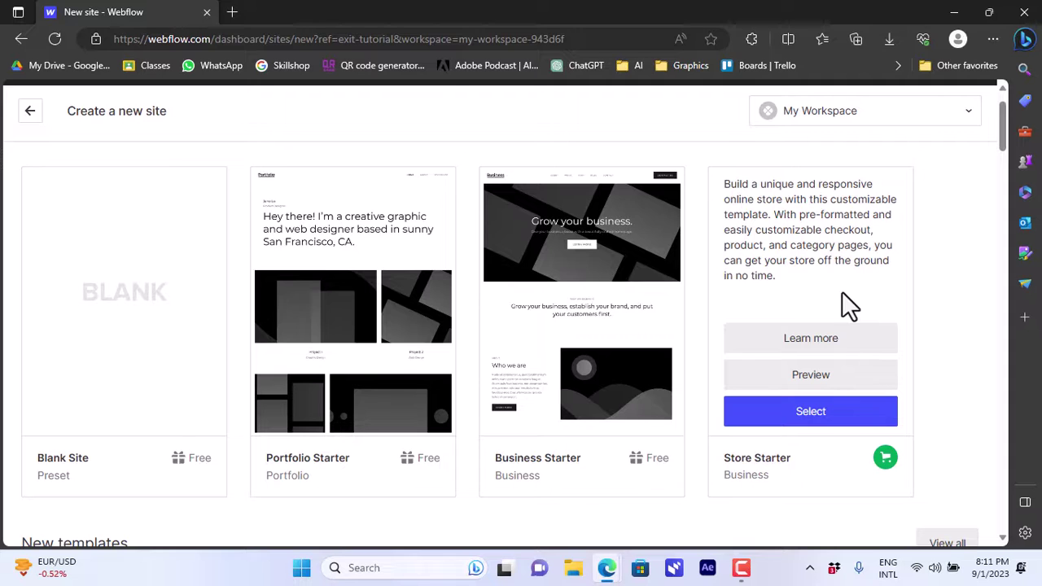
mouse_move(621, 222)
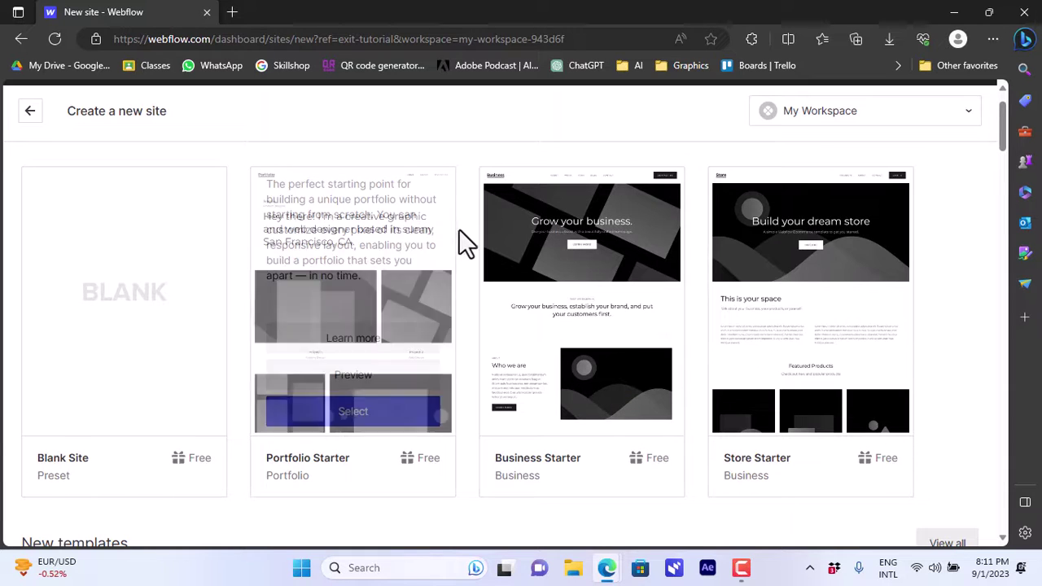
mouse_move(364, 228)
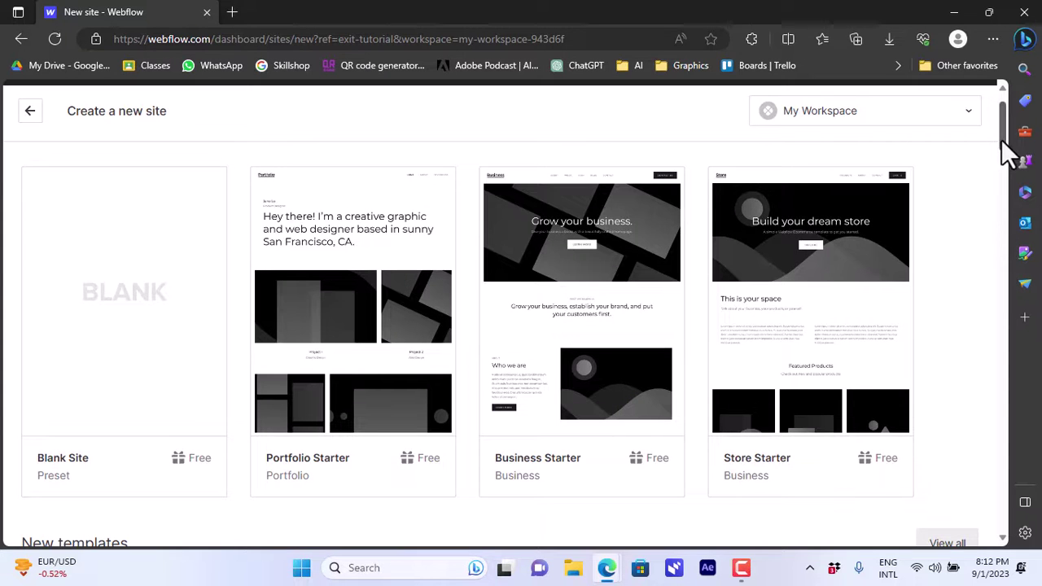
left_click_drag(1007, 154, 1004, 188)
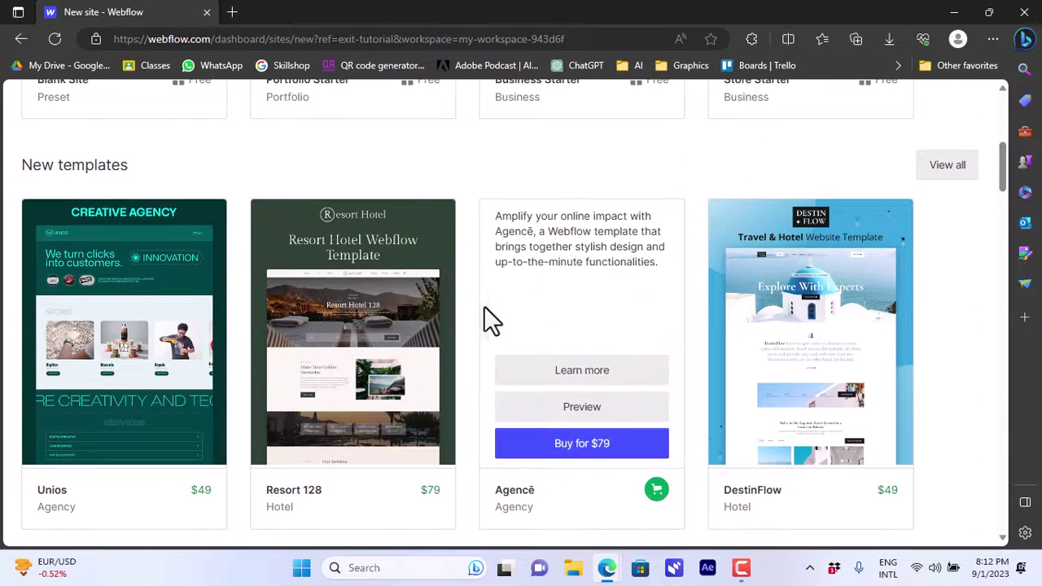
mouse_move(142, 345)
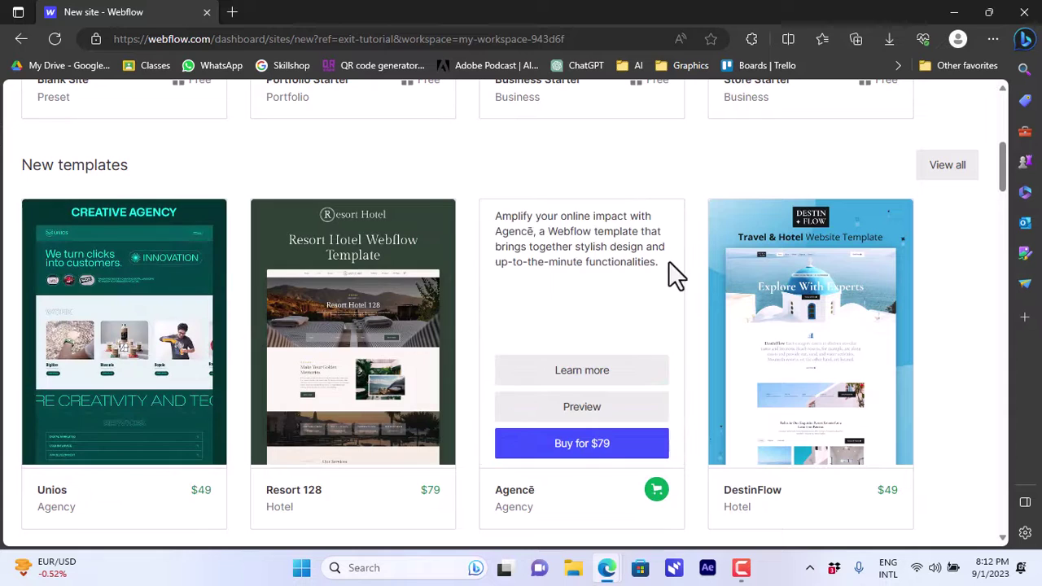
mouse_move(756, 268)
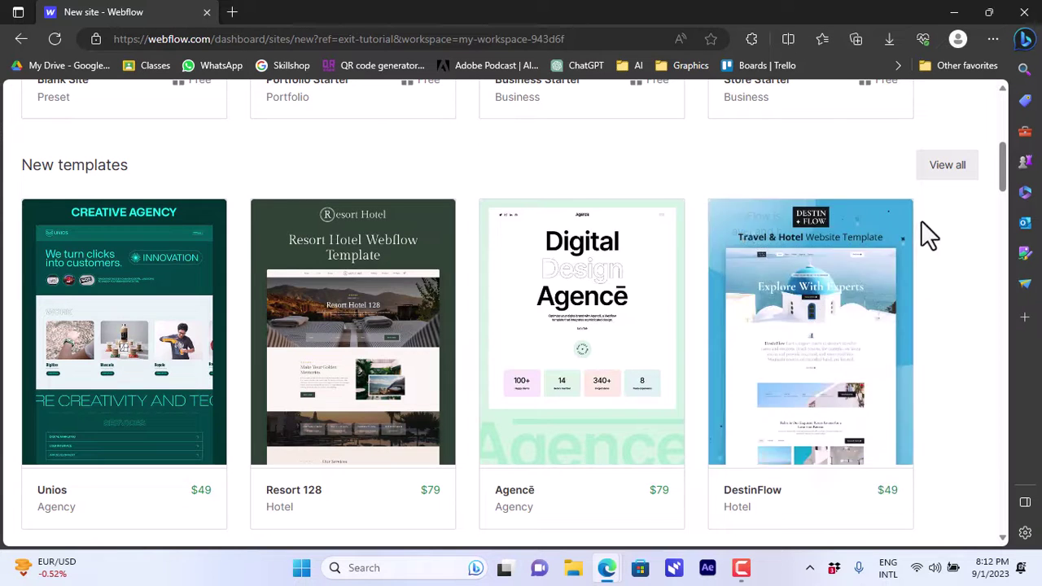
Step: Look over the free templates in the new-site gallery and open the full list of free website templates
scroll(1002, 205, "down", 3)
scroll(1004, 207, "down", 4)
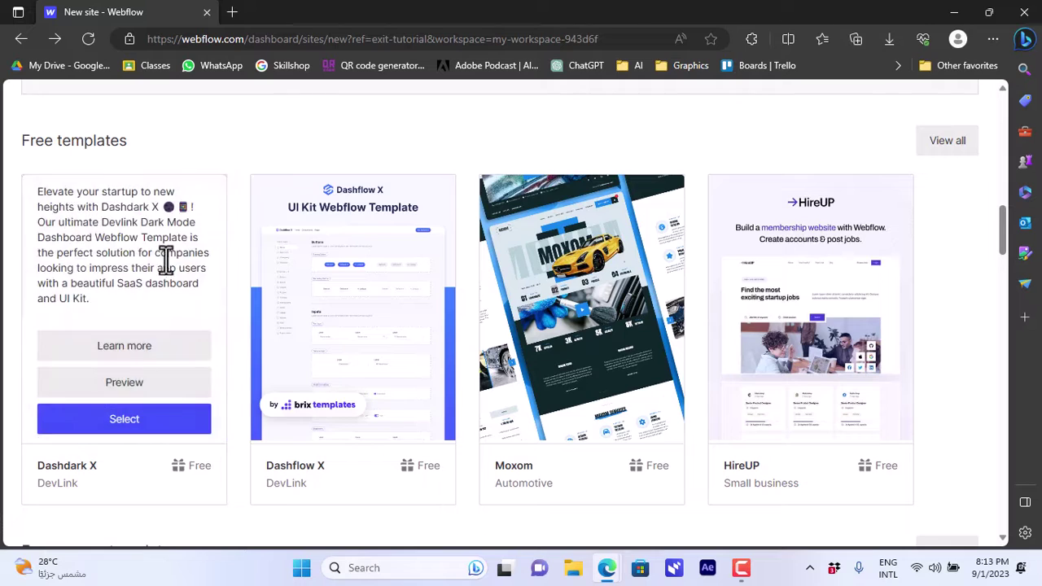
mouse_move(384, 285)
mouse_move(788, 267)
mouse_move(282, 496)
mouse_move(772, 505)
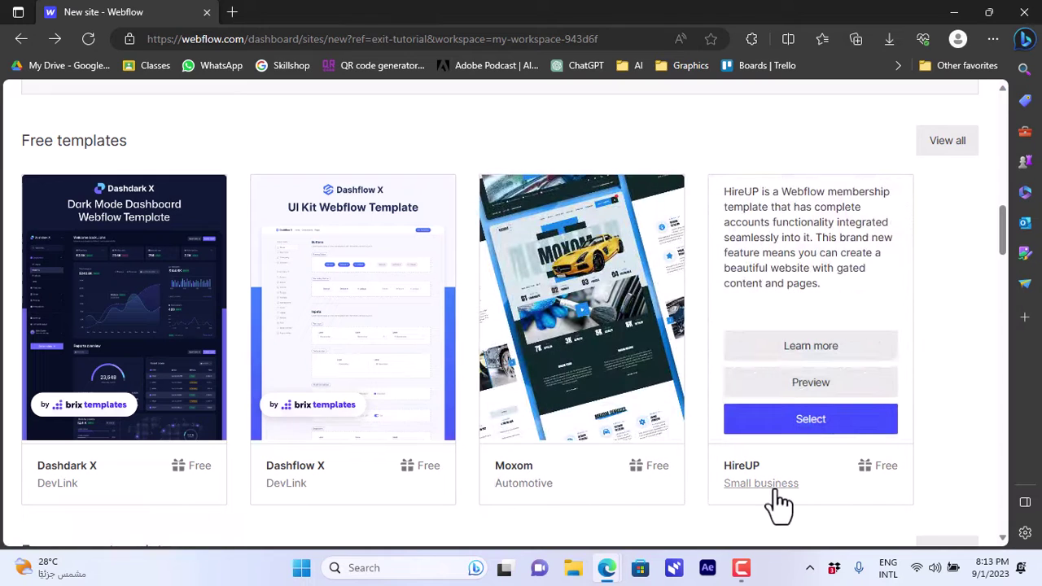
left_click(949, 149)
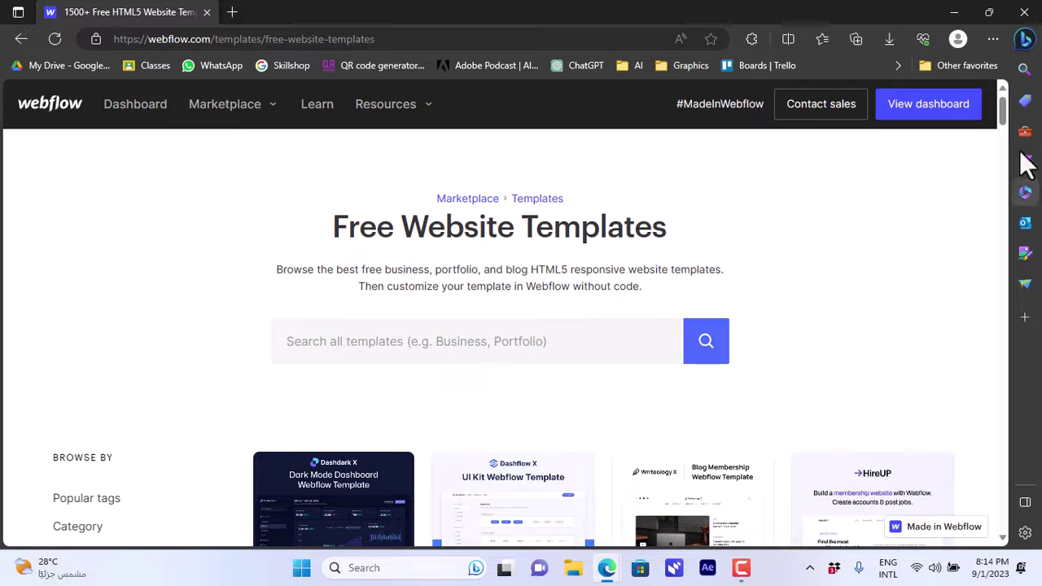
Step: Browse the free website templates and open the details page of the Chomp restaurant template
left_click_drag(1005, 114, 1007, 162)
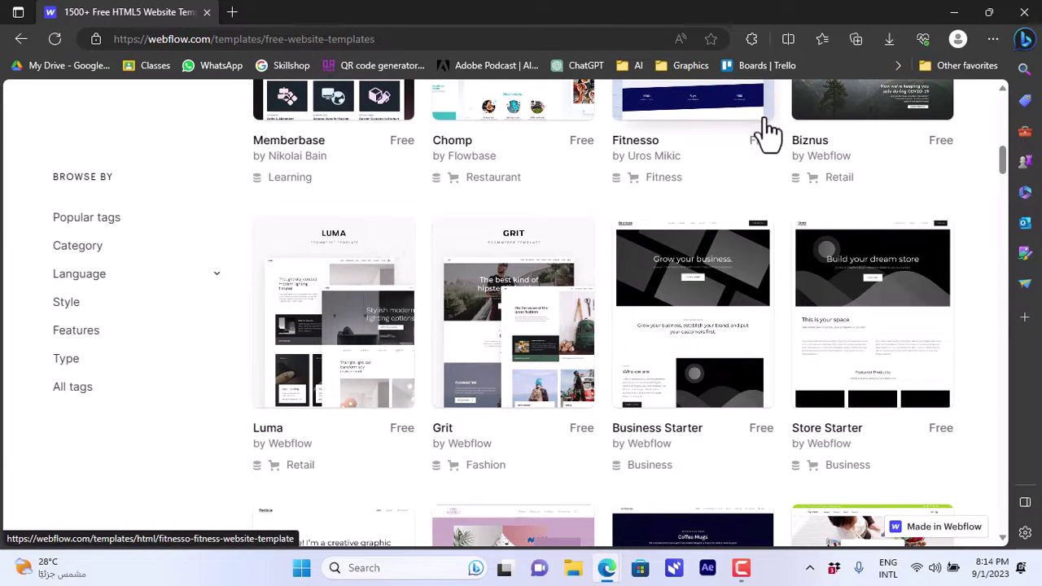
mouse_move(1003, 149)
left_mouse_down()
mouse_move(1007, 239)
mouse_move(1007, 150)
left_mouse_up()
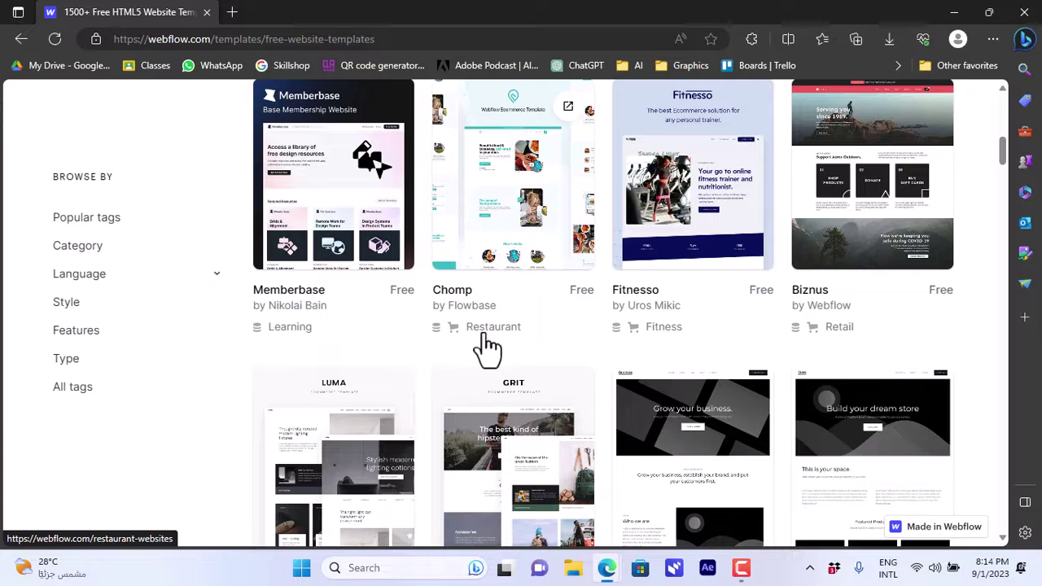
left_click(521, 221)
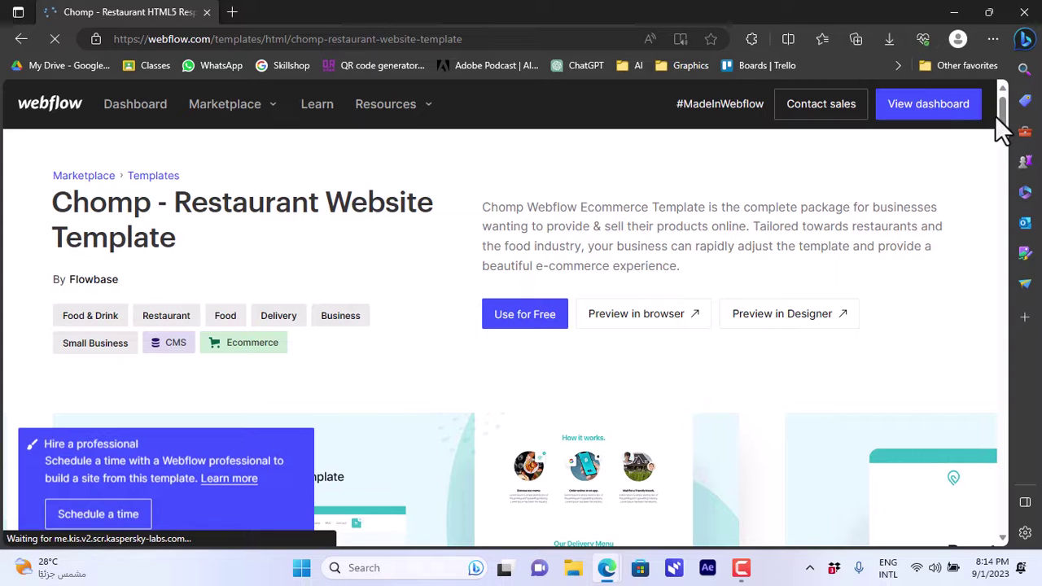
mouse_move(995, 116)
left_mouse_down()
mouse_move(1003, 134)
mouse_move(1003, 112)
left_mouse_up()
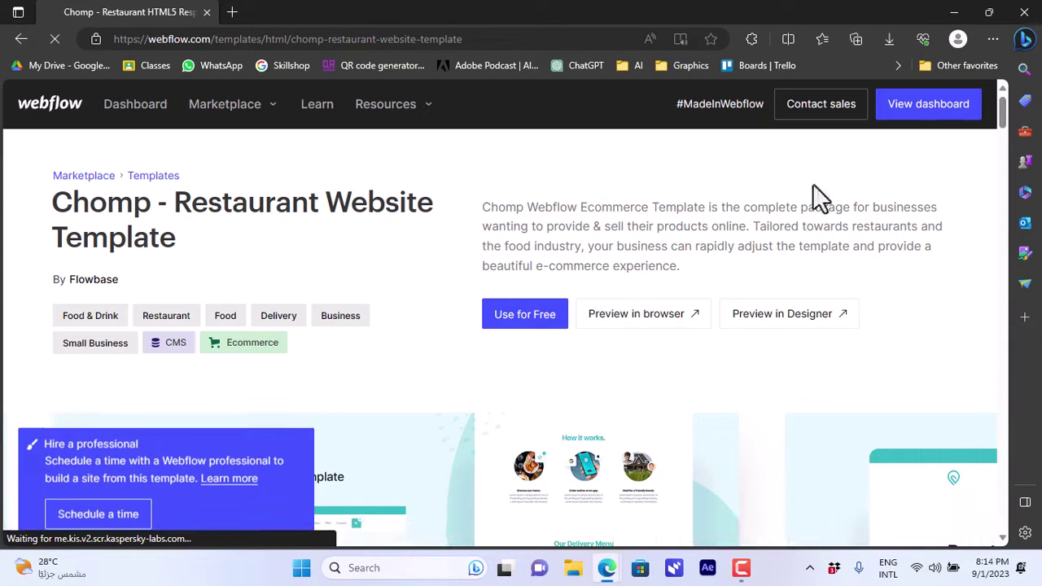
Step: Preview the Chomp template in the browser, look through its home and order pages, and close the preview
left_click(639, 316)
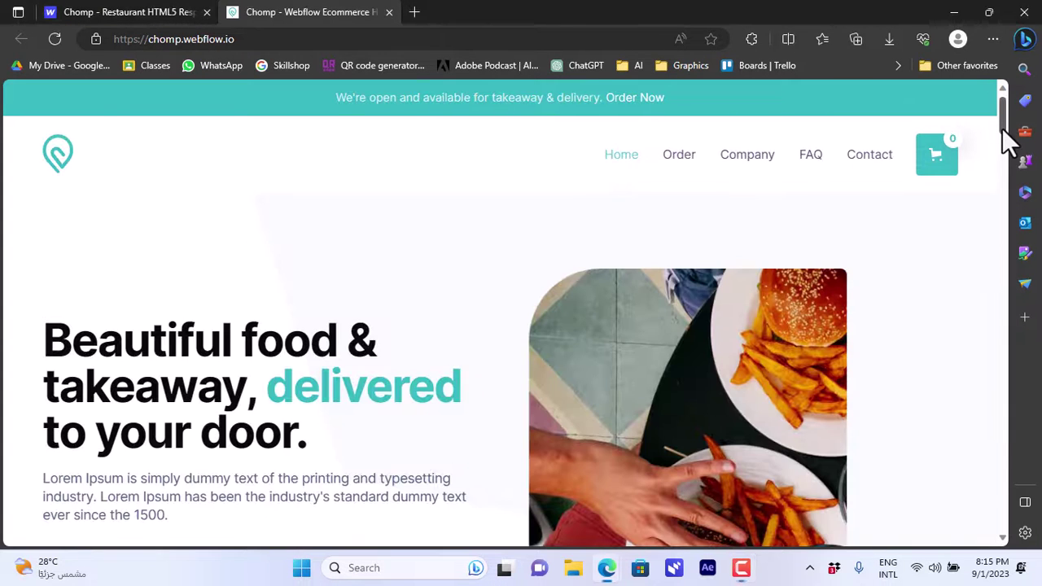
mouse_move(1001, 130)
left_mouse_down()
mouse_move(1003, 216)
mouse_move(1003, 131)
left_mouse_up()
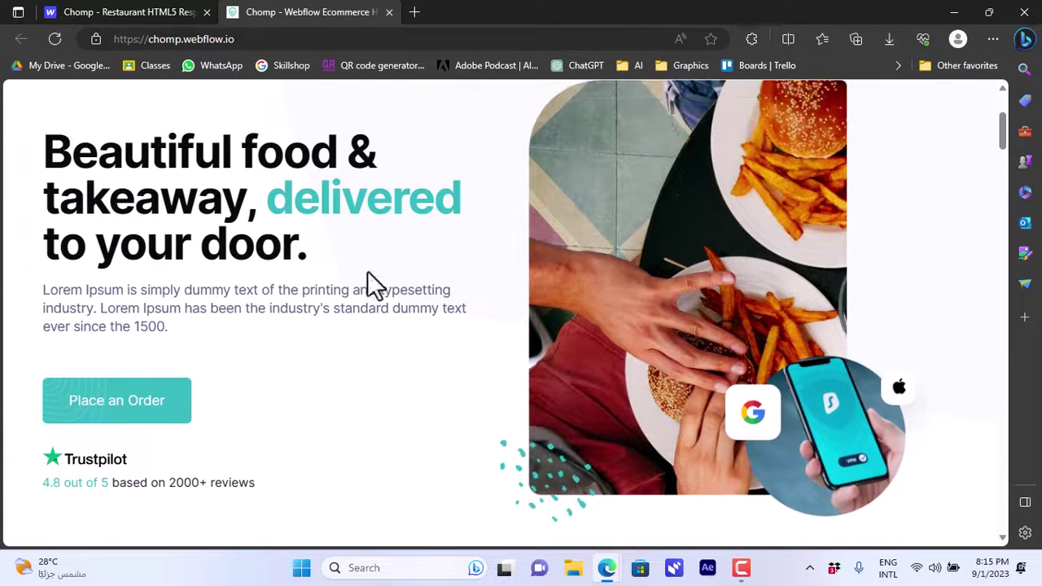
left_click(128, 413)
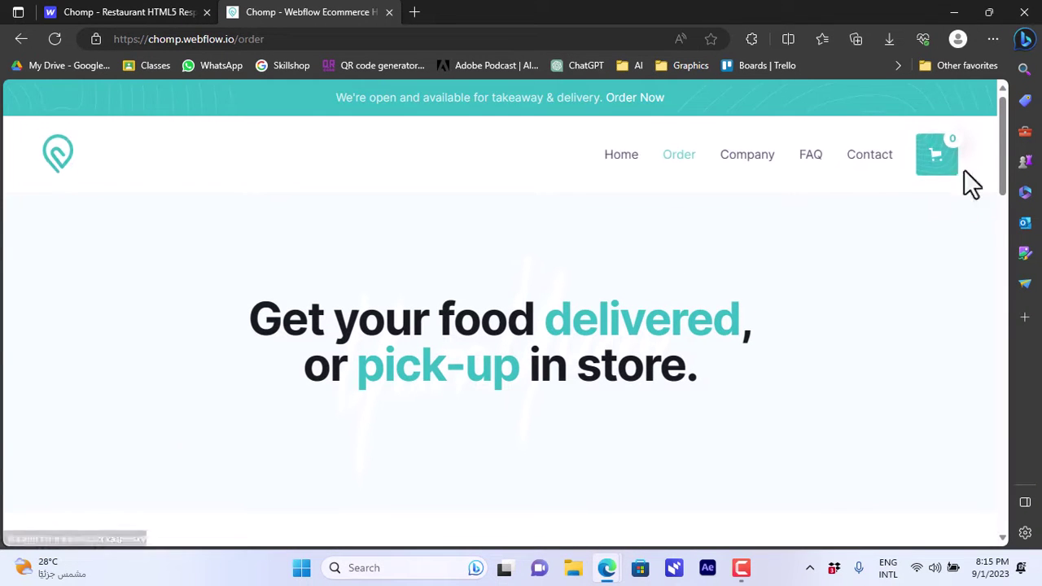
mouse_move(1004, 150)
left_mouse_down()
mouse_move(1007, 292)
mouse_move(1013, 138)
left_mouse_up()
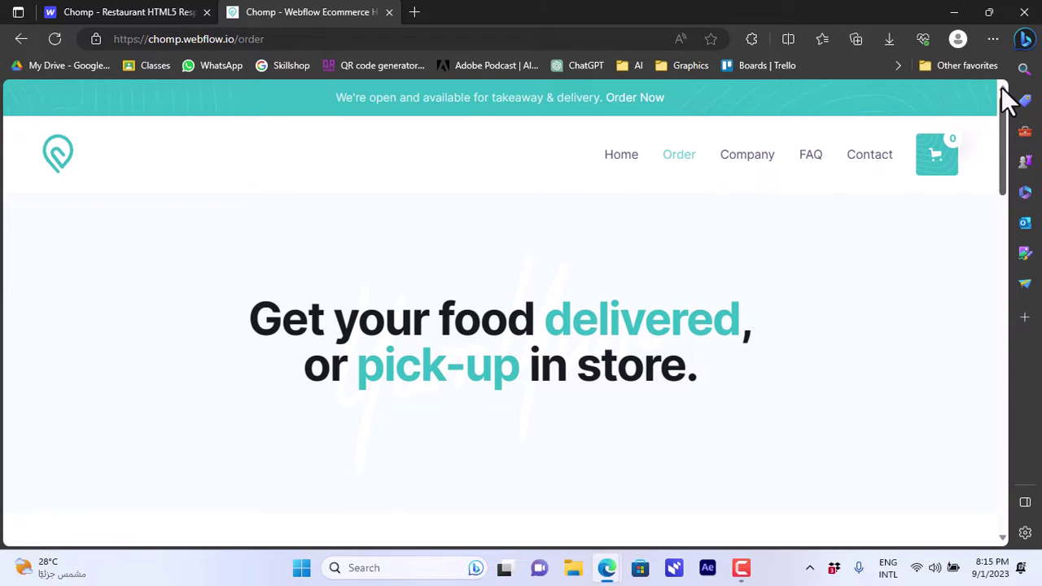
mouse_move(1003, 102)
left_mouse_down()
mouse_move(1007, 148)
mouse_move(1004, 92)
left_mouse_up()
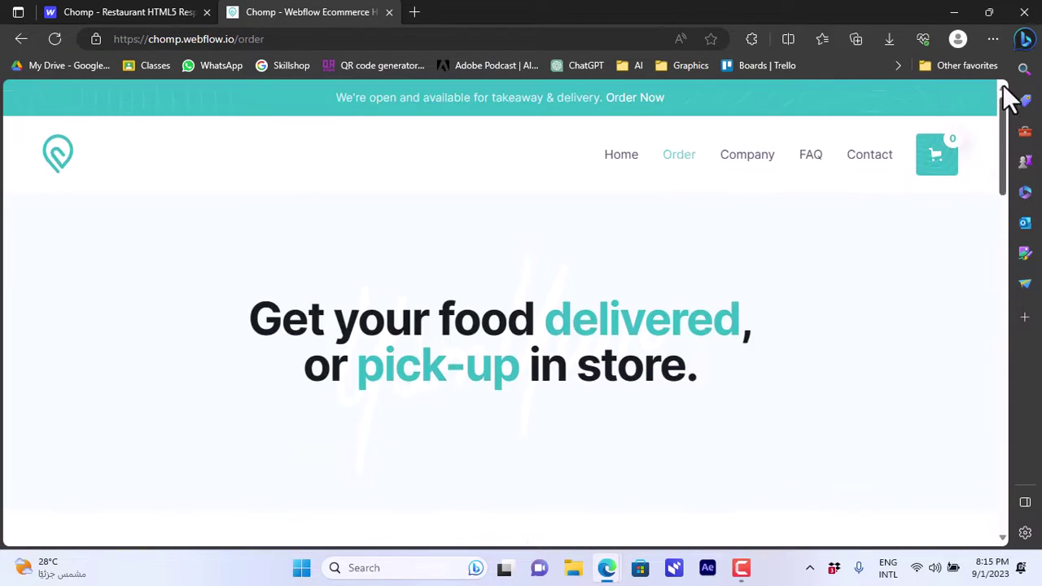
left_click(389, 12)
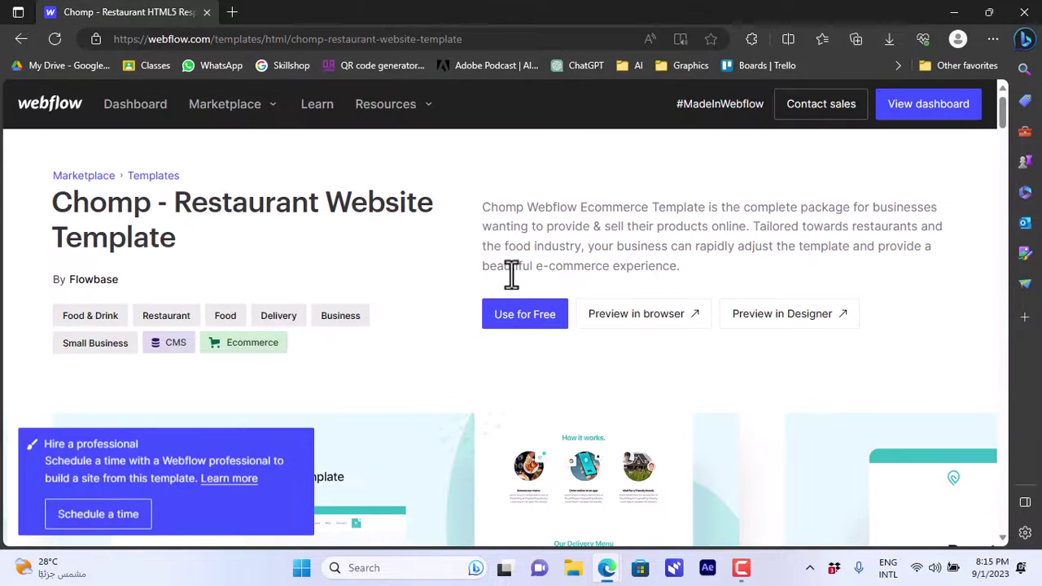
Step: Create a new site from the free Chomp template and name it "first website"
left_click(526, 322)
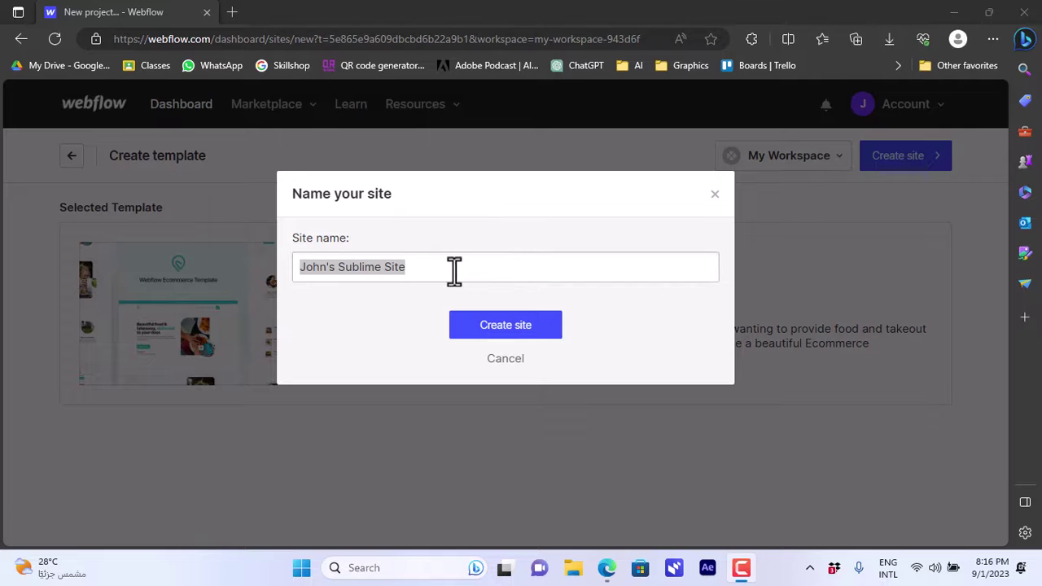
left_click(453, 271)
triple_click(453, 271)
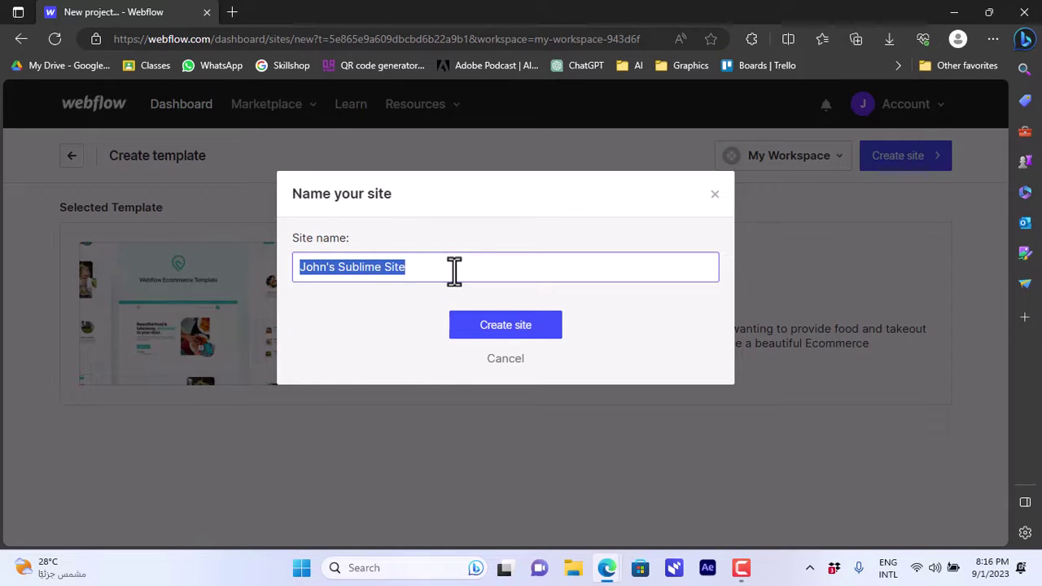
type("our")
key("BackSpace")
key("BackSpace")
key("BackSpace")
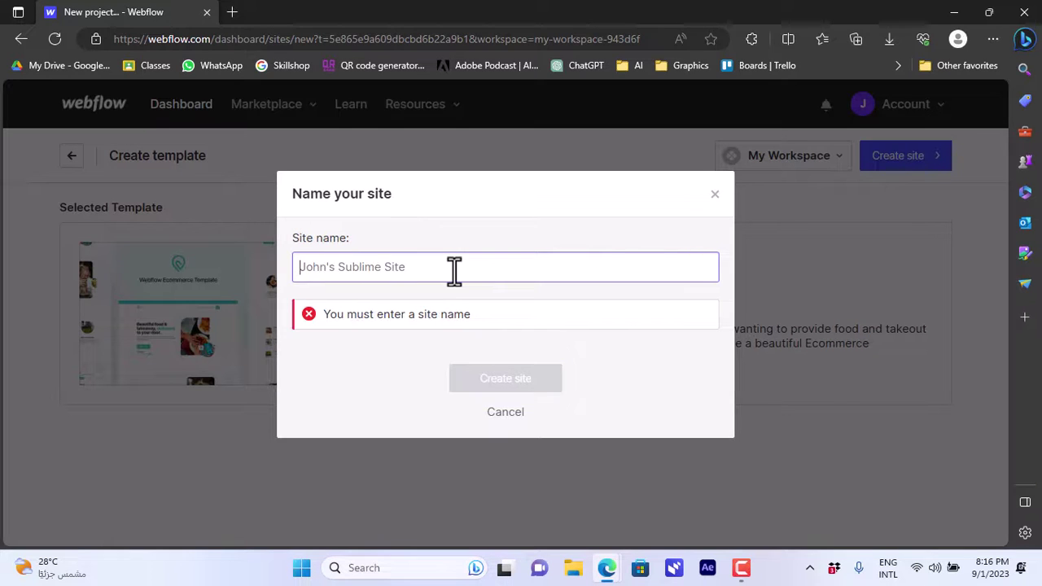
type("first website")
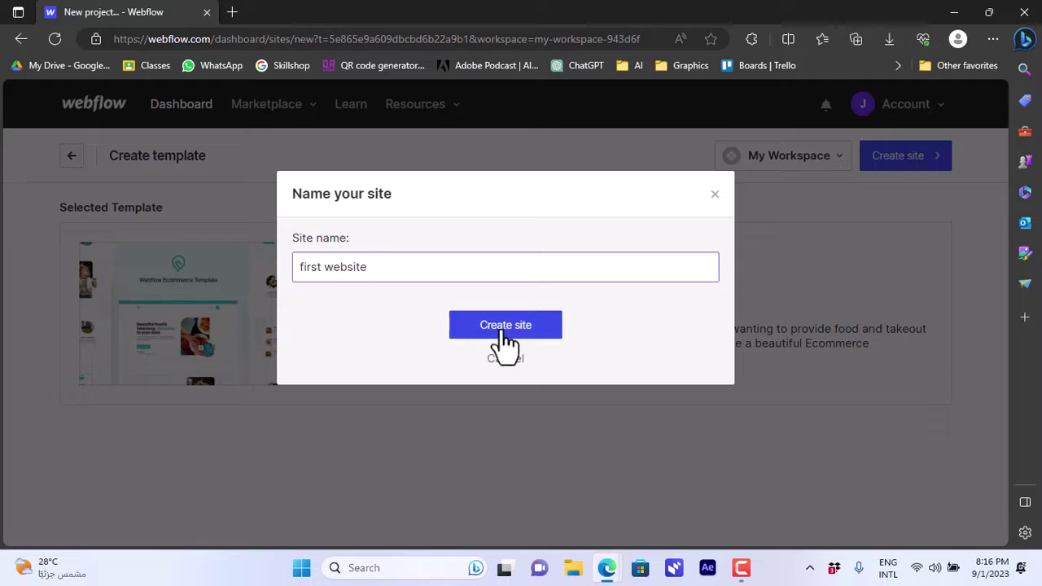
left_click(504, 330)
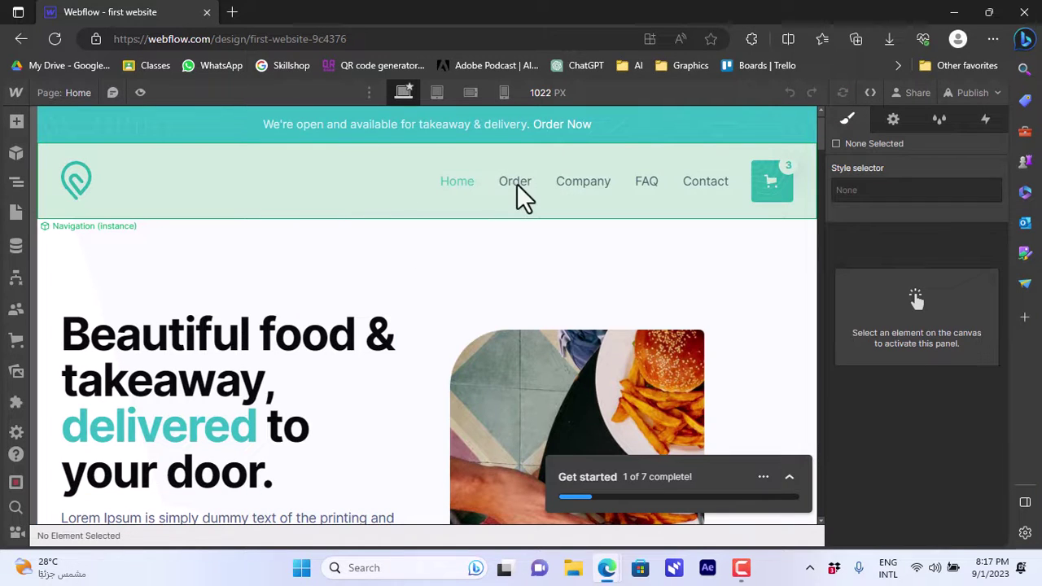
Step: Open the Navigation component for editing and change the Home link's text to "products"
left_click(253, 196)
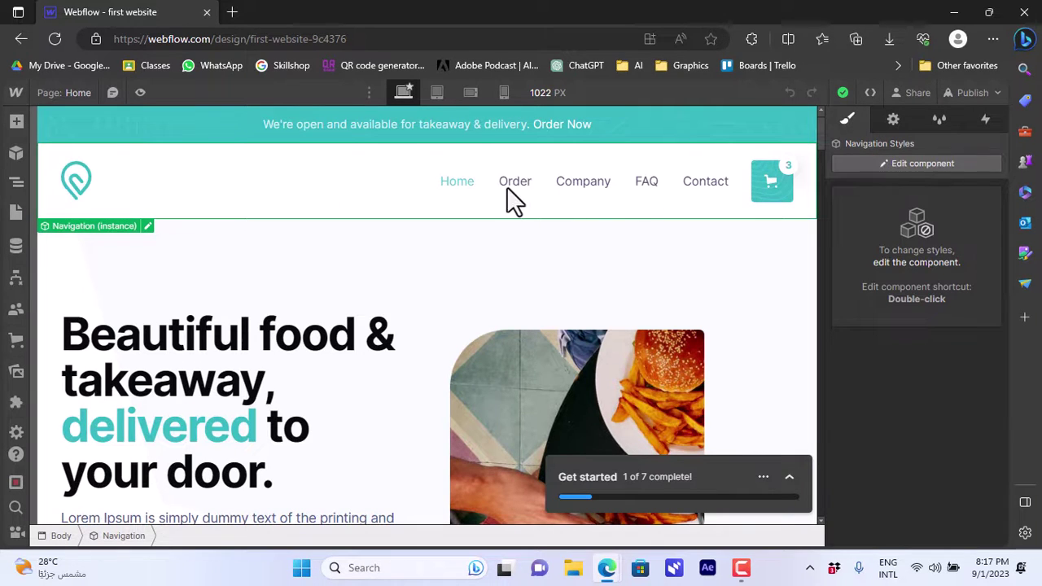
left_click(916, 163)
left_click(450, 189)
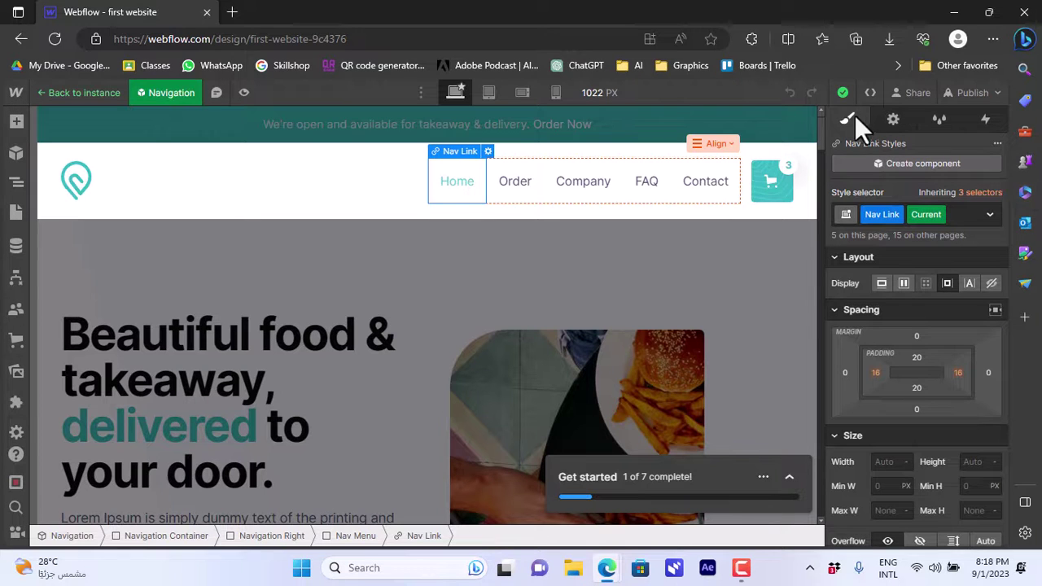
double_click(455, 190)
left_click_drag(473, 182, 439, 186)
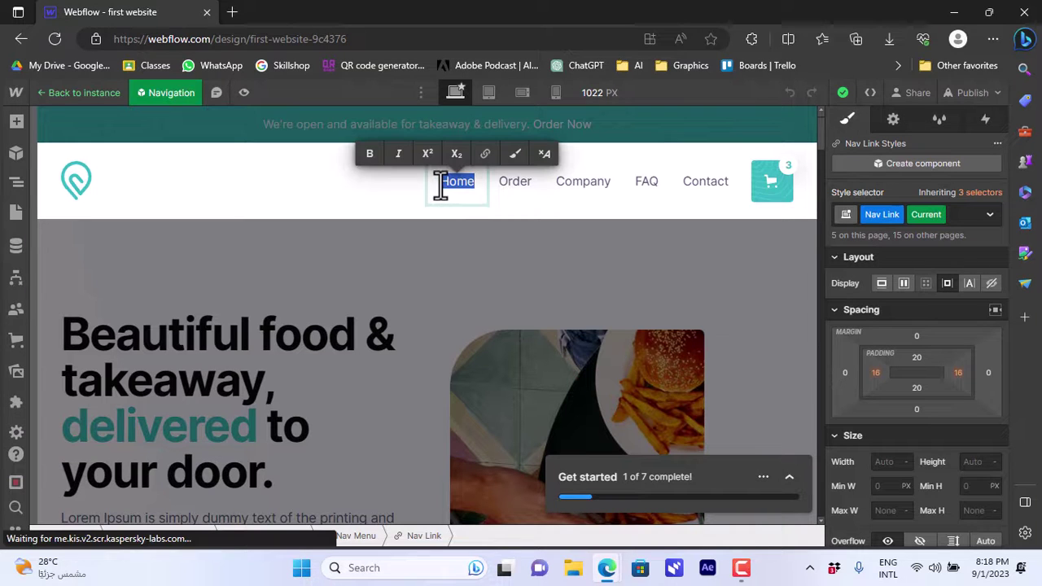
type("prod")
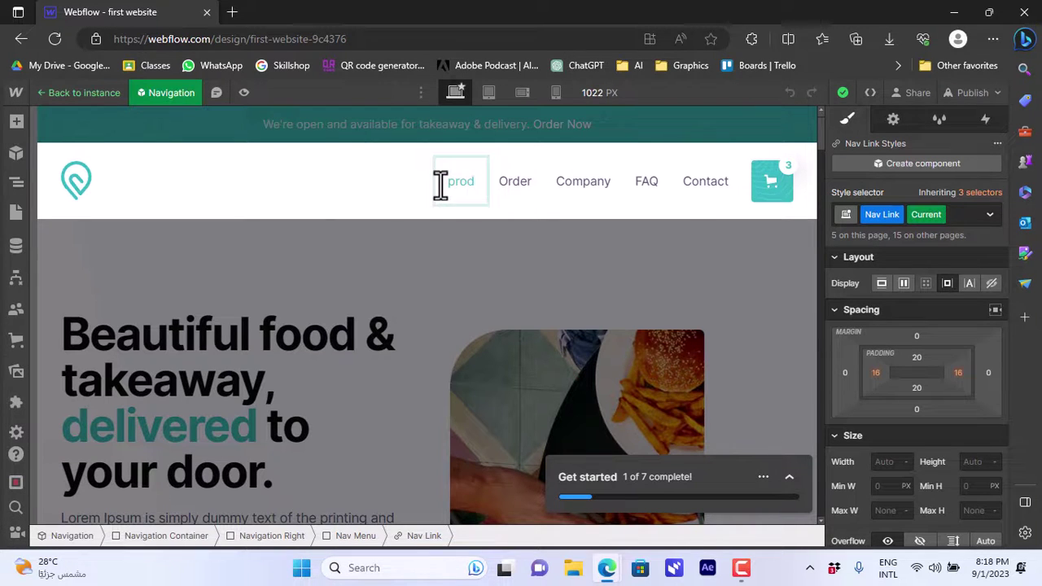
type("ucts")
left_click(484, 195)
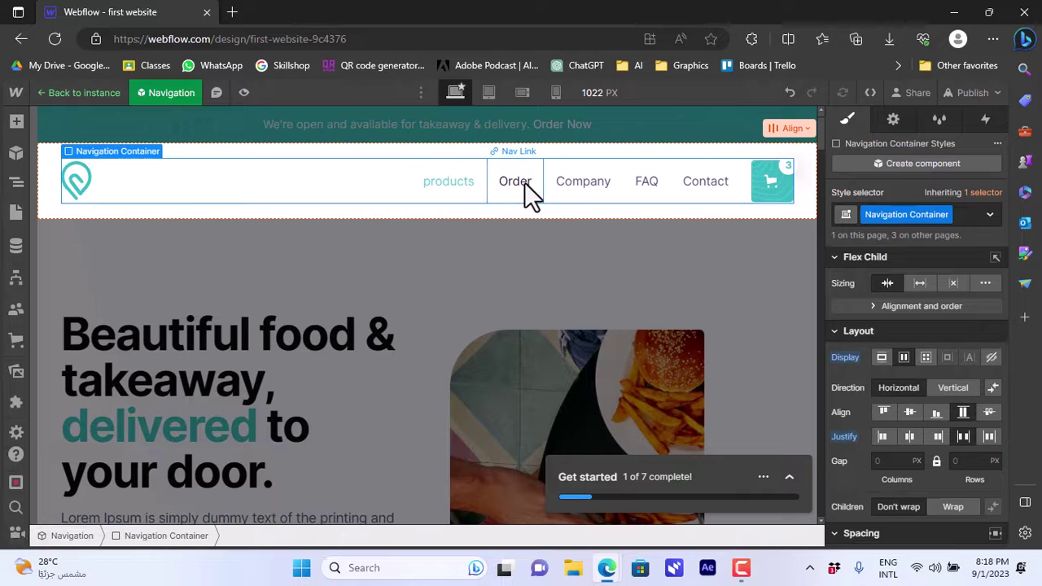
Step: Change the Order link's text in the navigation bar to "contact"
double_click(524, 182)
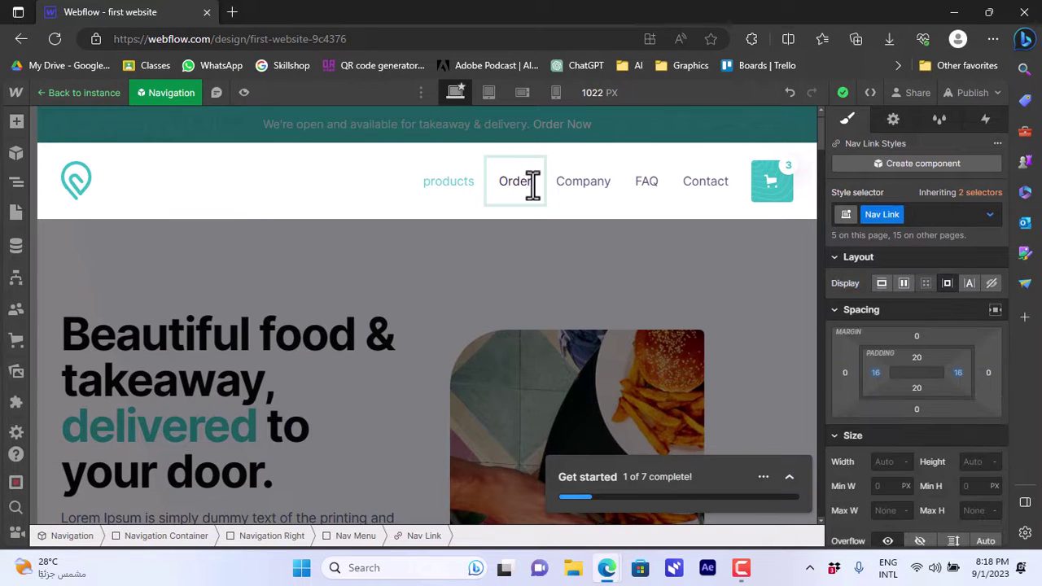
double_click(490, 186)
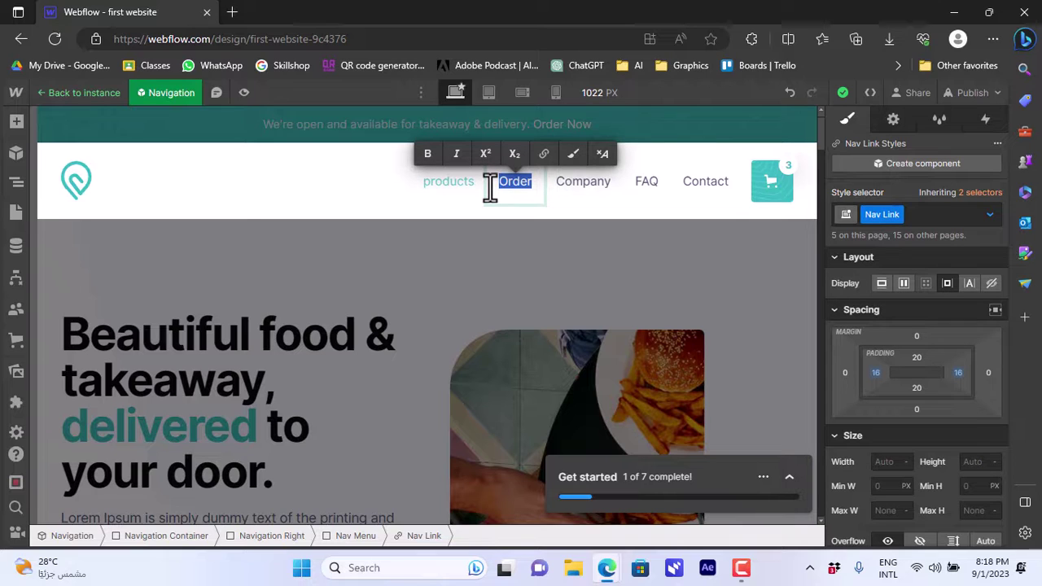
type("contact")
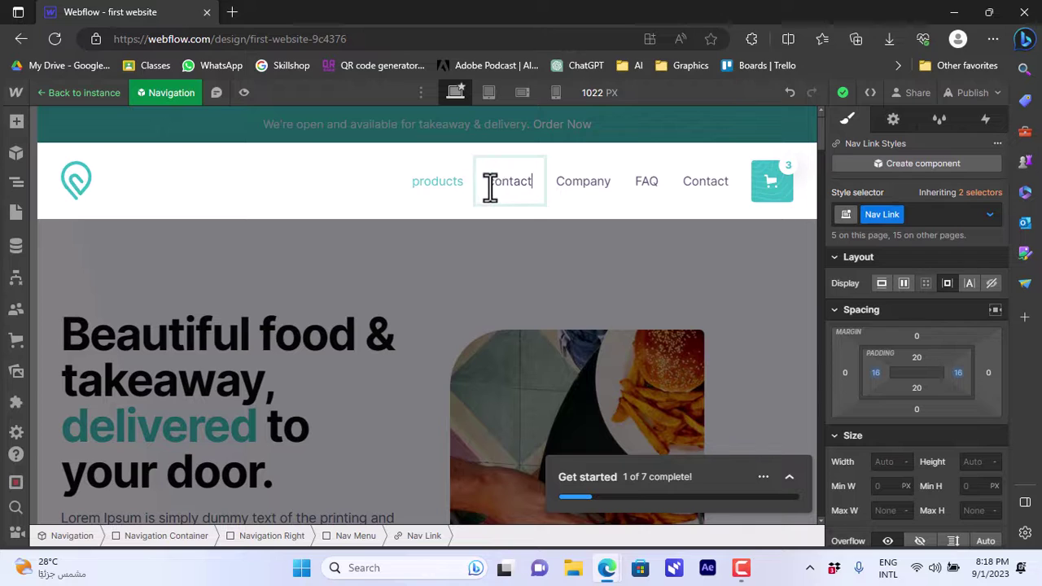
key("Escape")
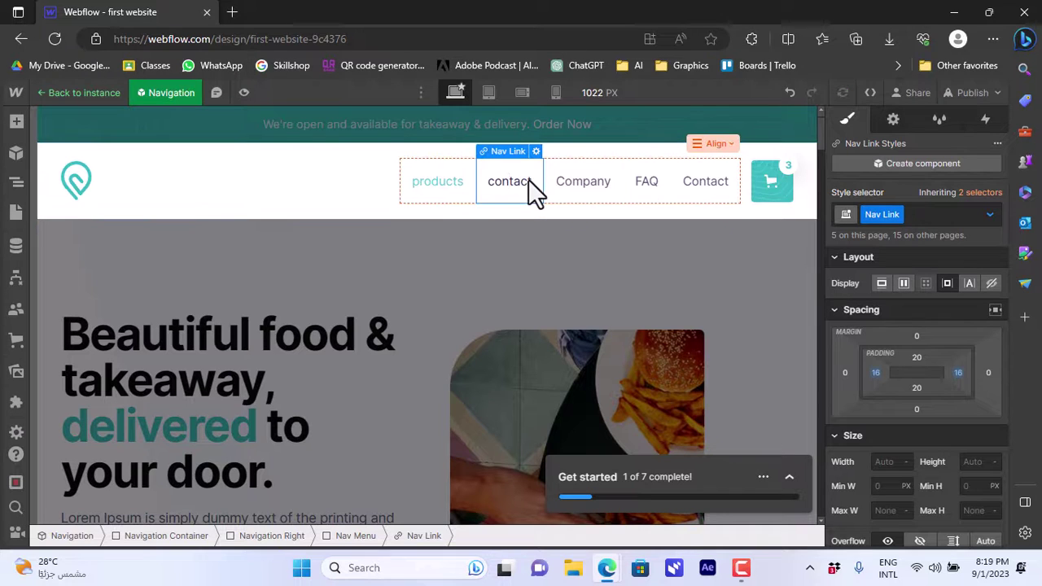
Step: Make the text of the renamed "contact" navigation link bold and italic
double_click(529, 179)
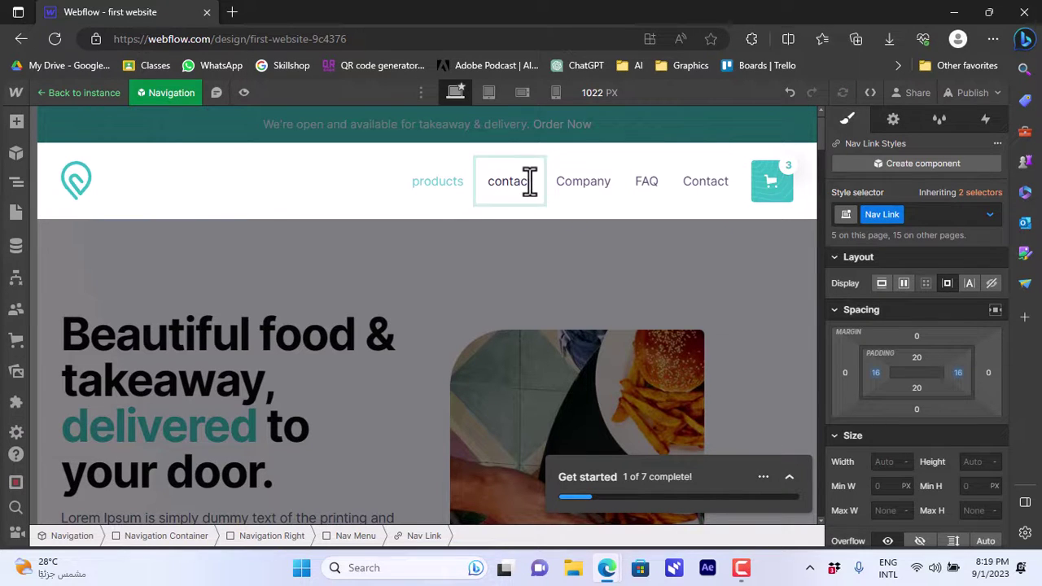
left_click_drag(532, 180, 477, 181)
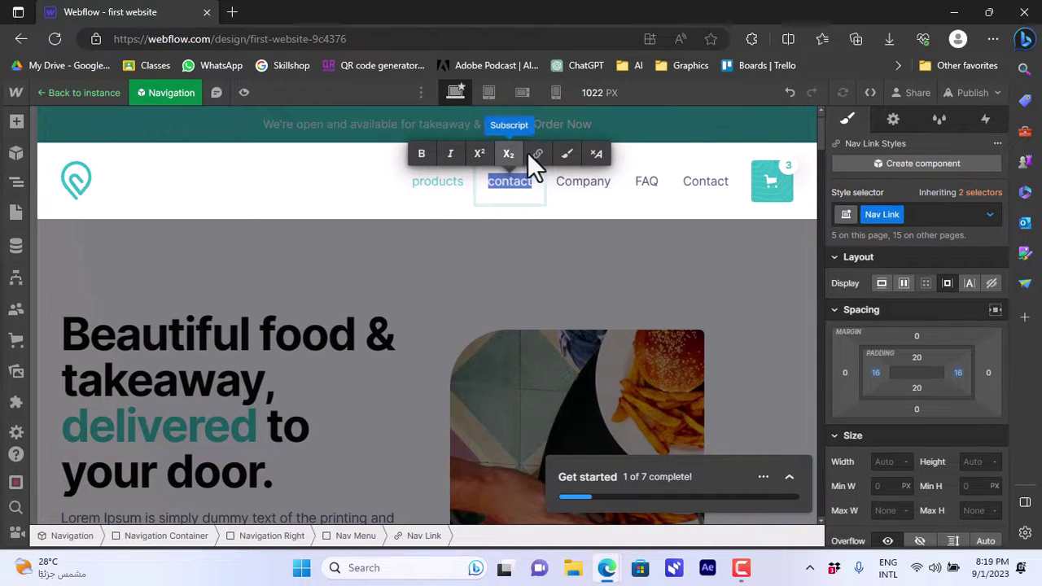
left_click(421, 154)
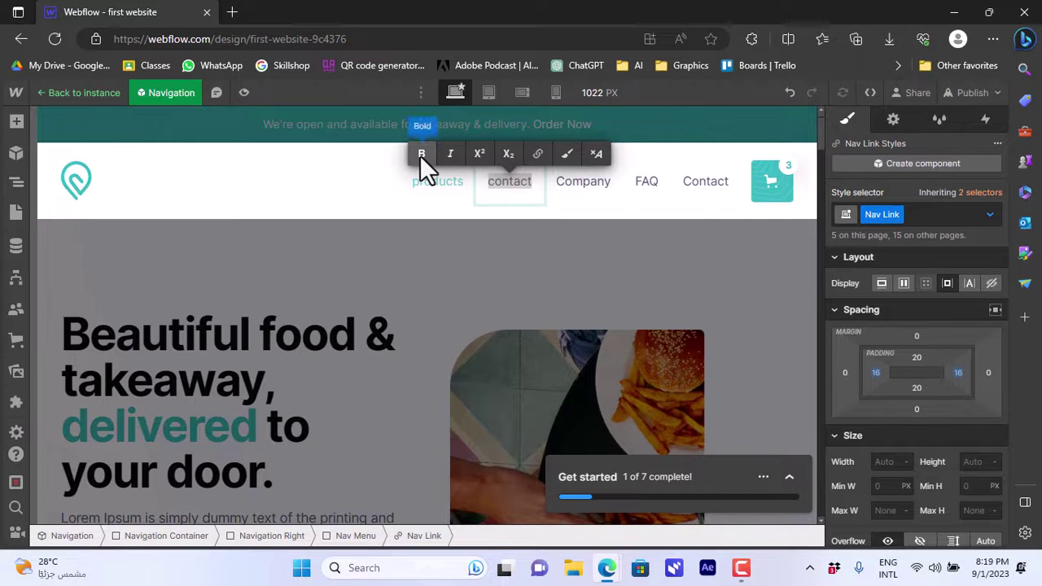
left_click(450, 154)
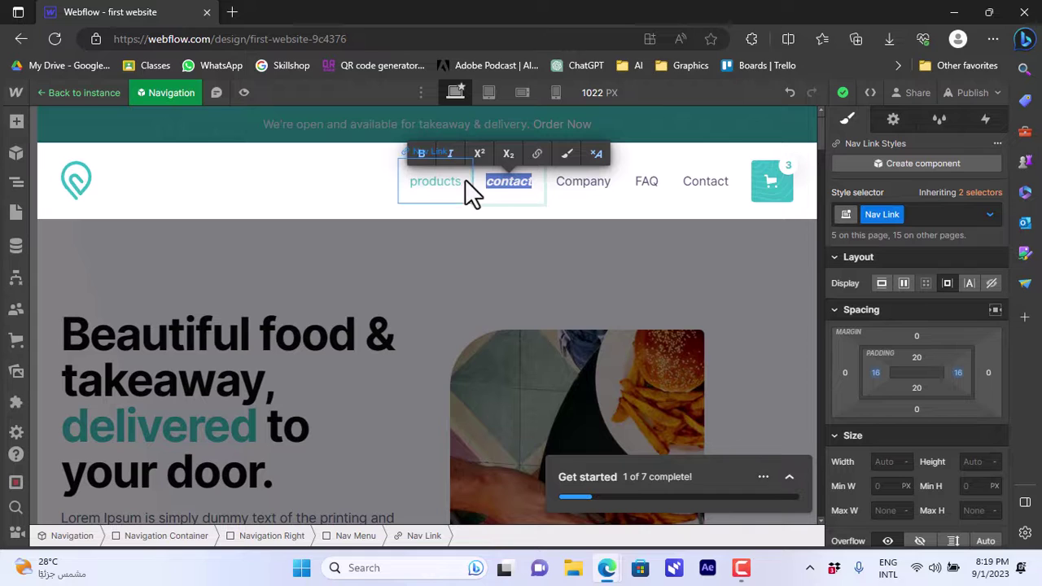
left_click(510, 186)
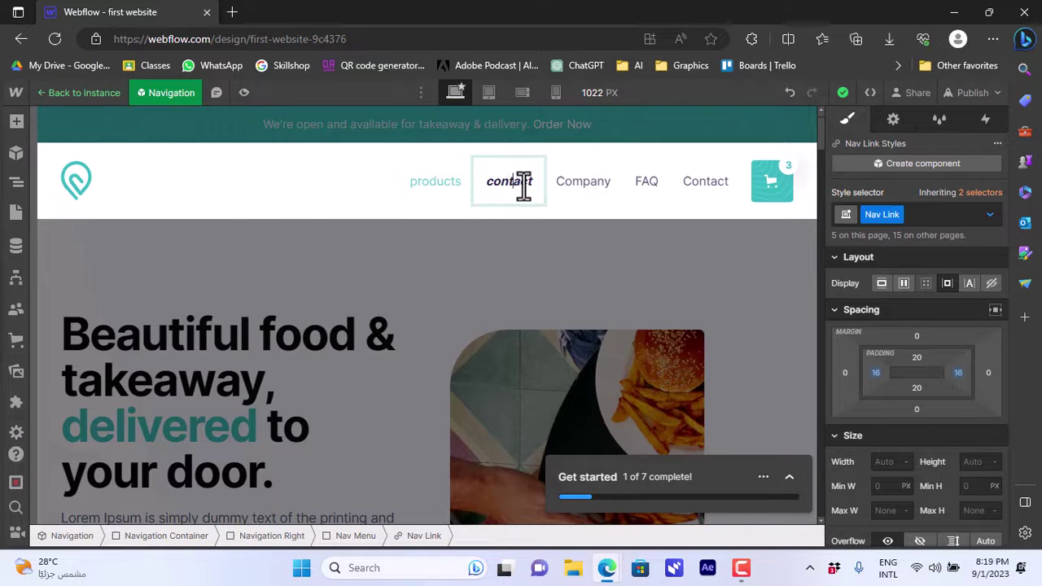
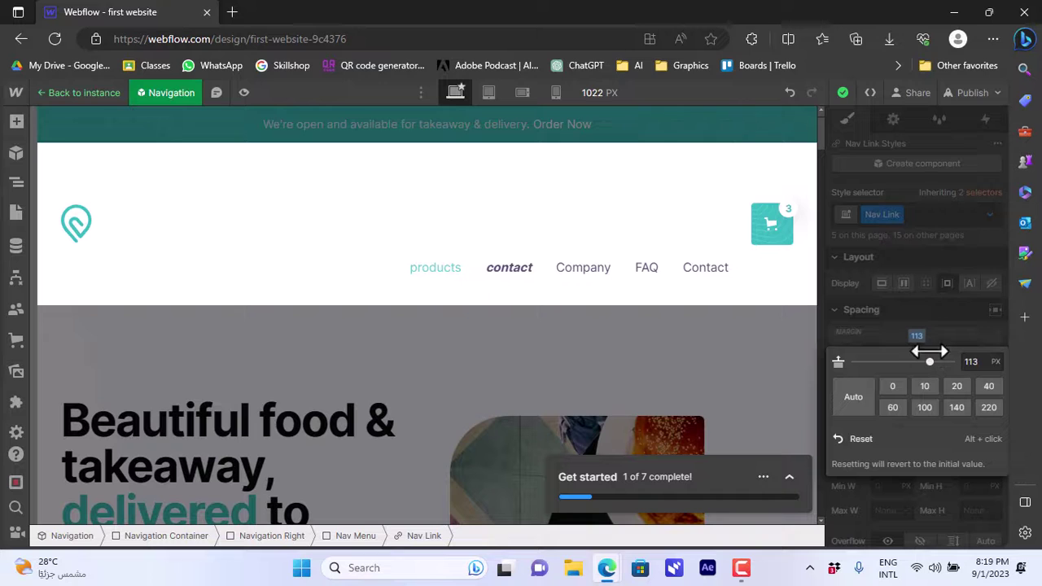
Step: Set the Nav Link style's top margin to 113 px and its bottom margin to 129 px
left_click(926, 321)
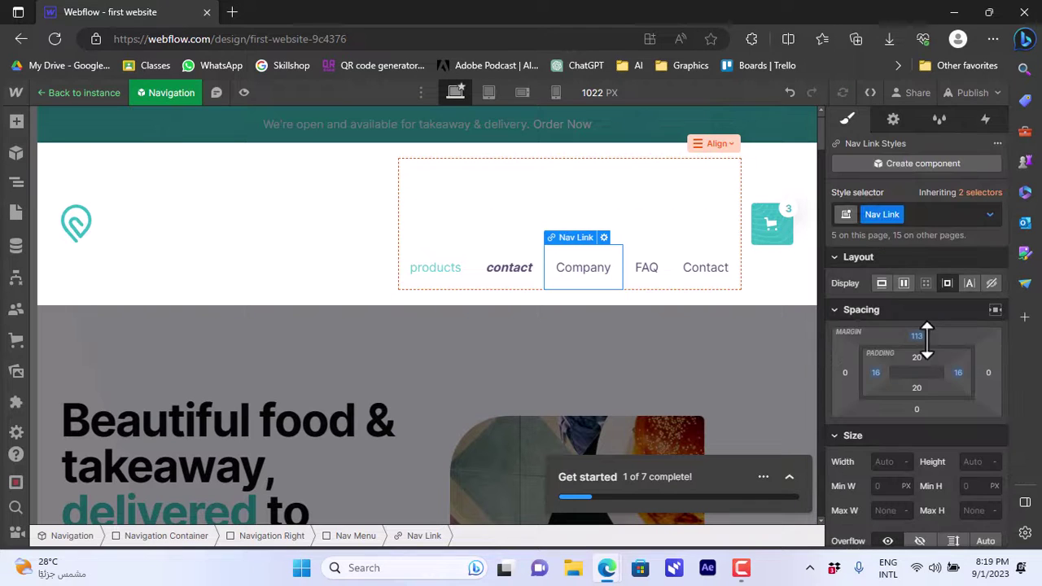
left_click(914, 411)
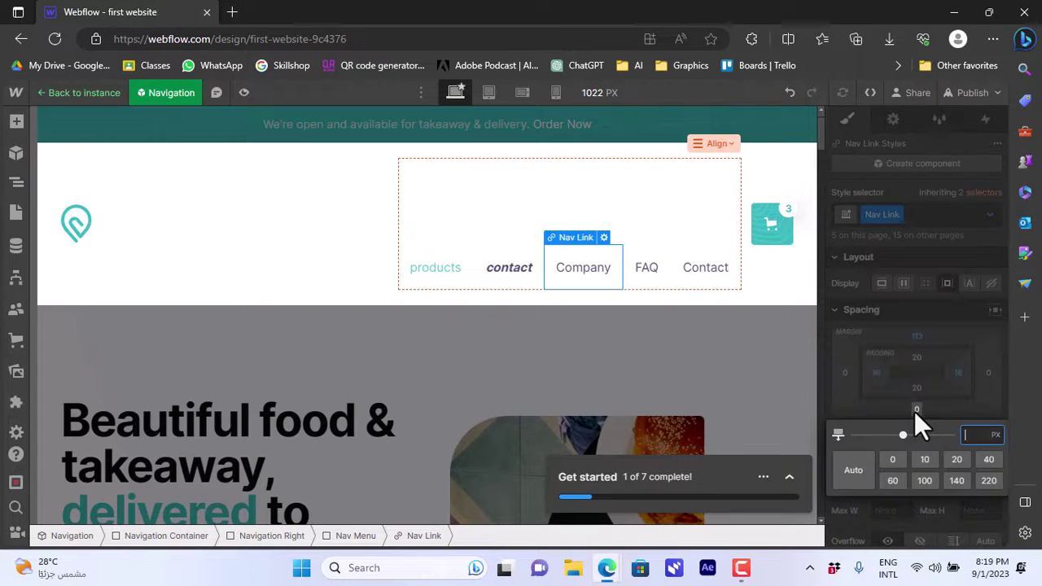
left_click_drag(919, 436, 936, 435)
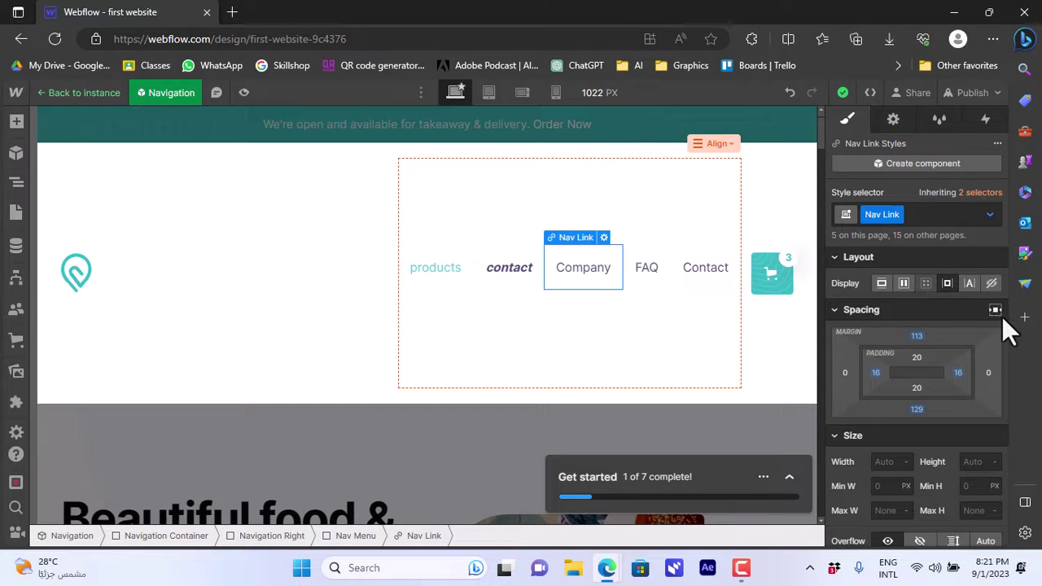
Step: Set the Nav Link style's font to Changa One
left_click_drag(1005, 312, 1011, 416)
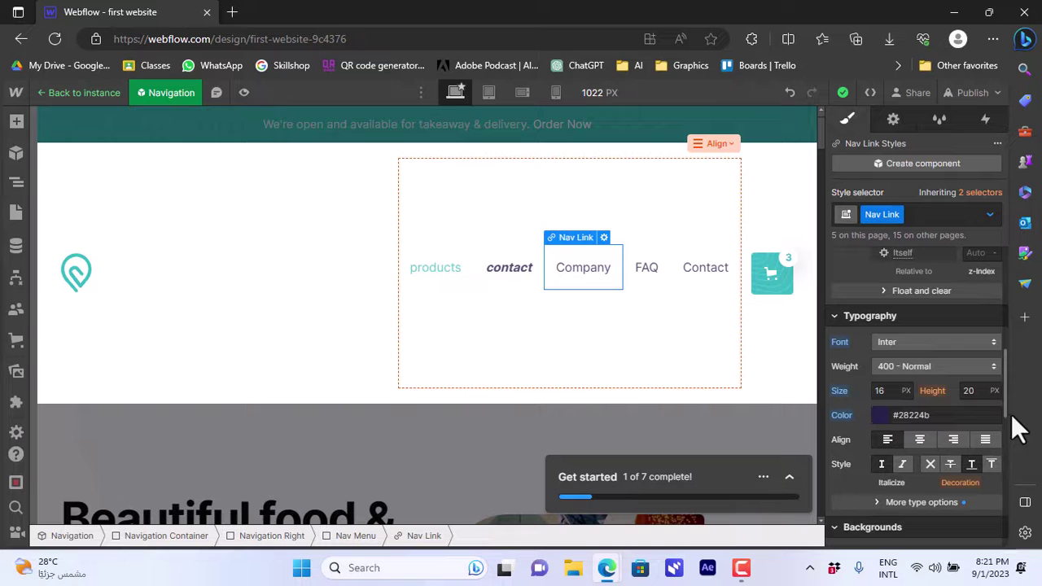
left_click(932, 342)
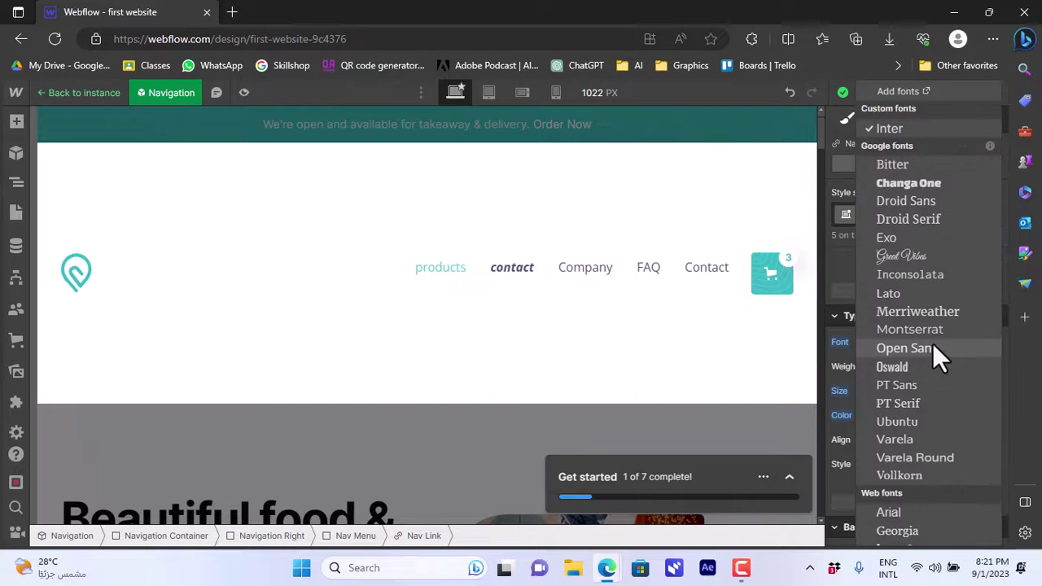
left_click(916, 182)
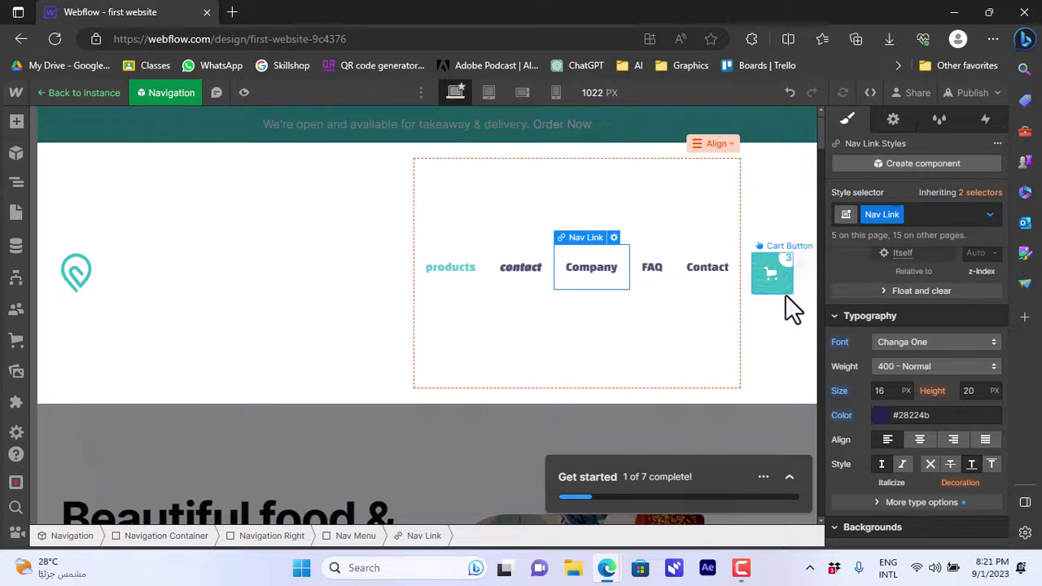
Step: Change the Nav Link text color to red #e91013 and finish editing the Navigation component
left_click(885, 419)
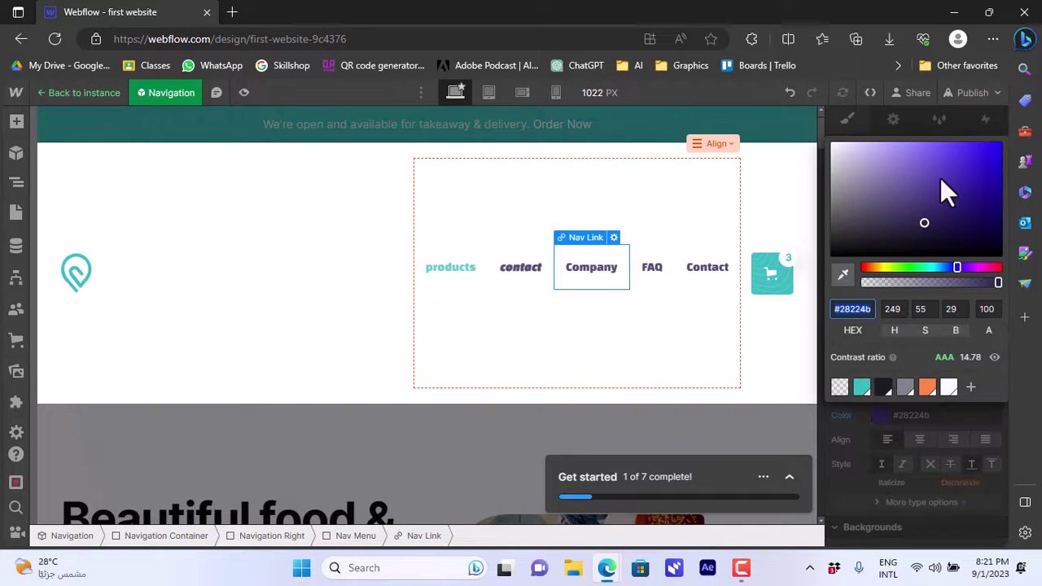
left_click(991, 267)
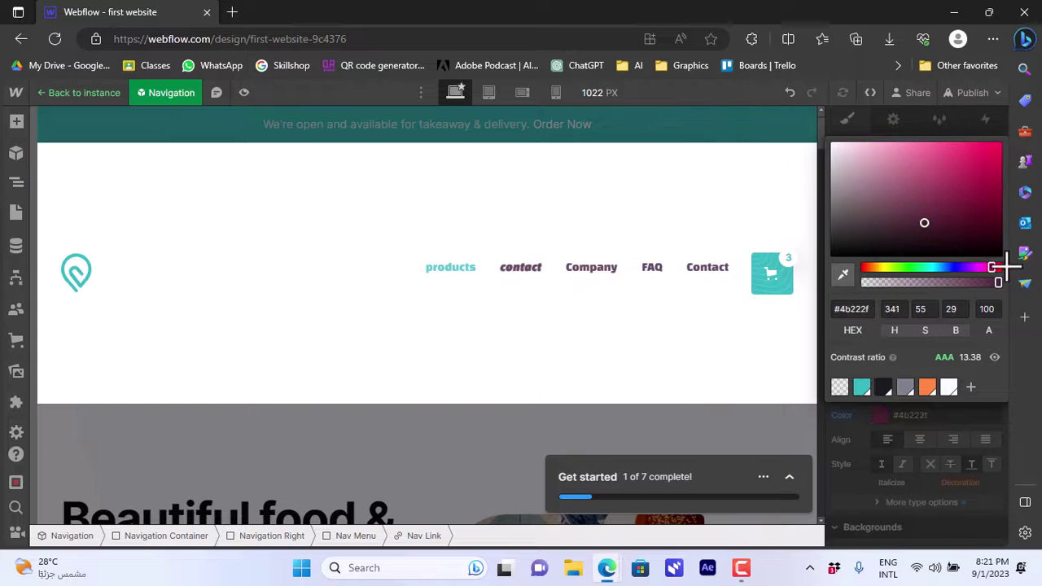
left_click_drag(1007, 265, 1001, 267)
left_click(990, 152)
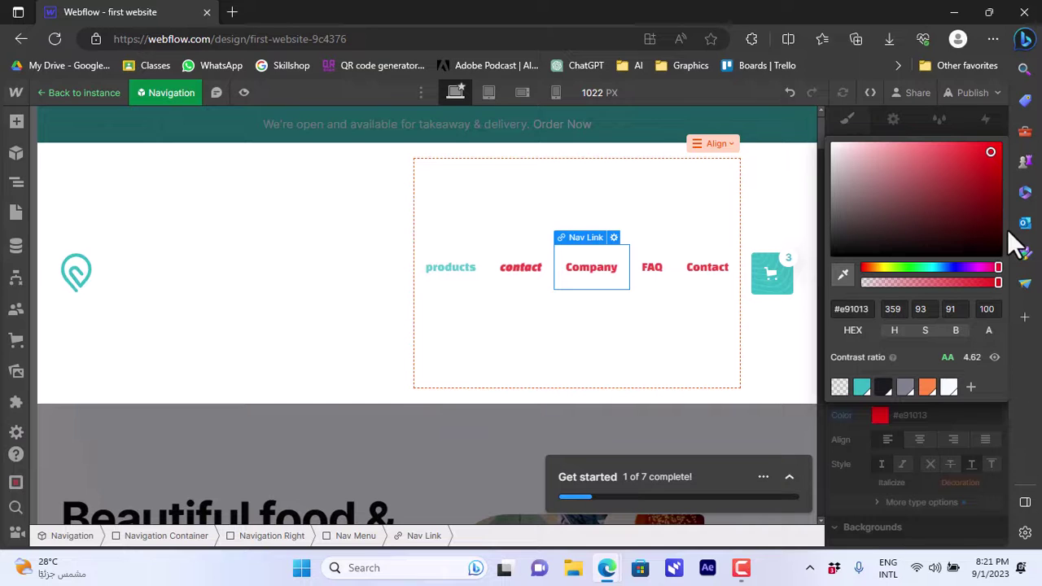
left_click(876, 129)
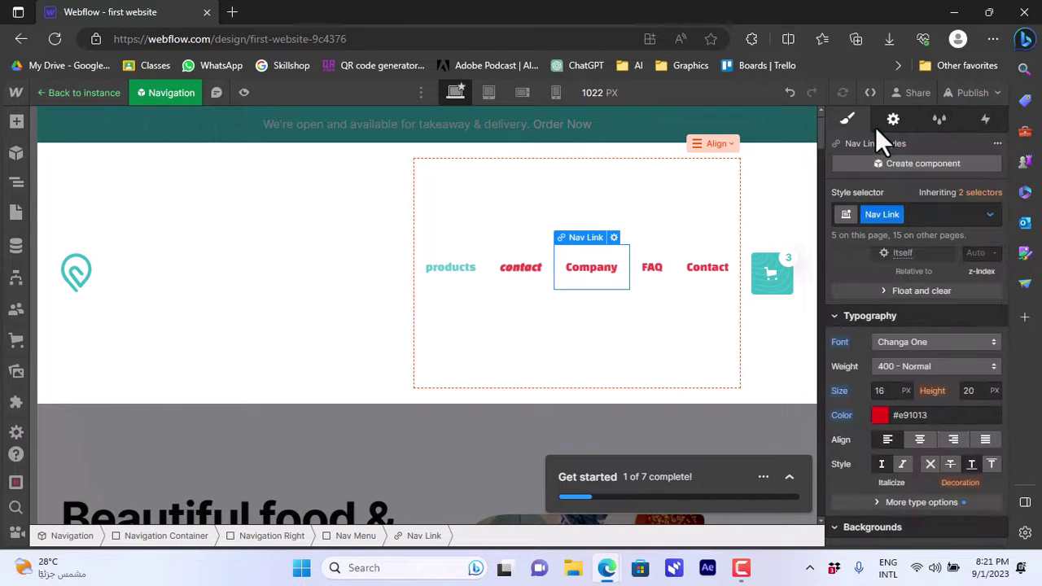
left_click(704, 426)
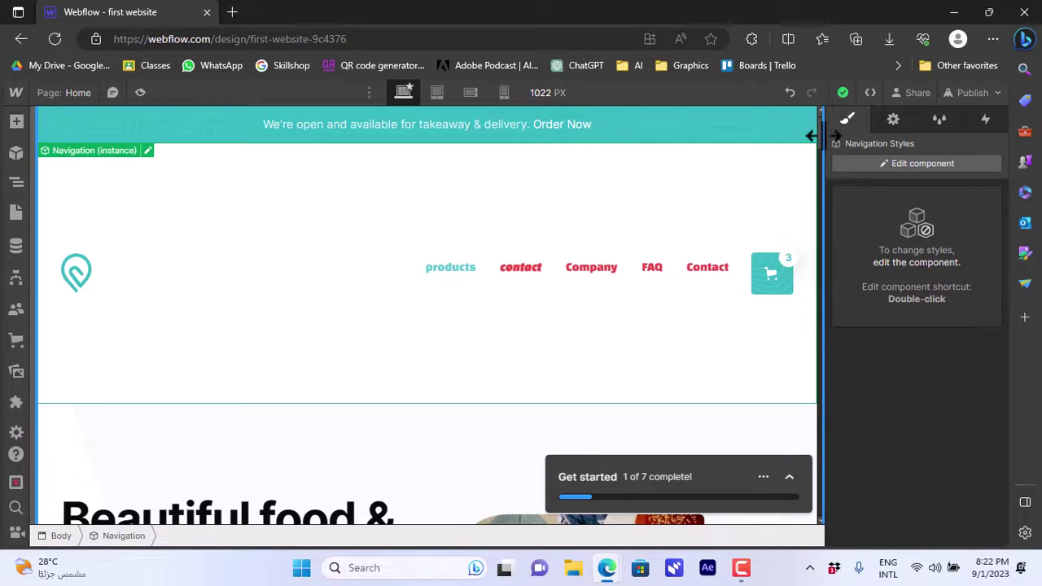
Step: Select the hero image of the burger and fries, and look over its image settings and the site's Style Manager
left_click_drag(818, 136, 801, 173)
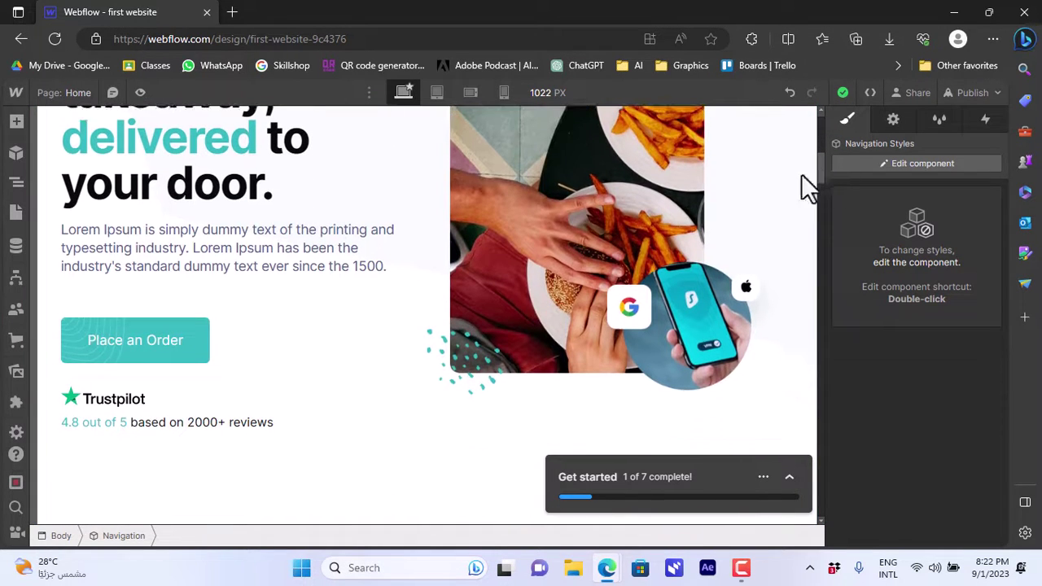
left_click(530, 277)
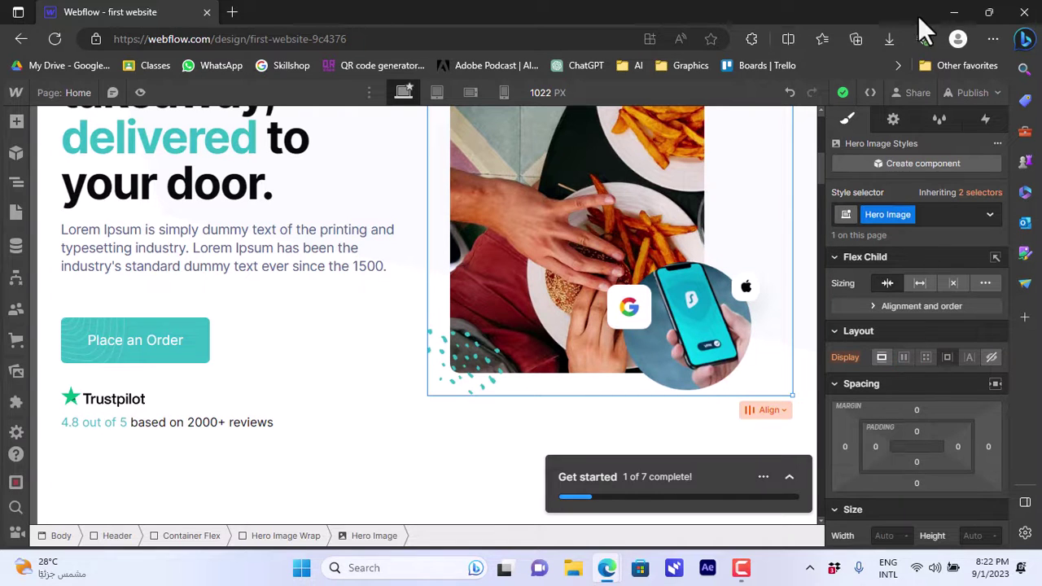
left_click(891, 121)
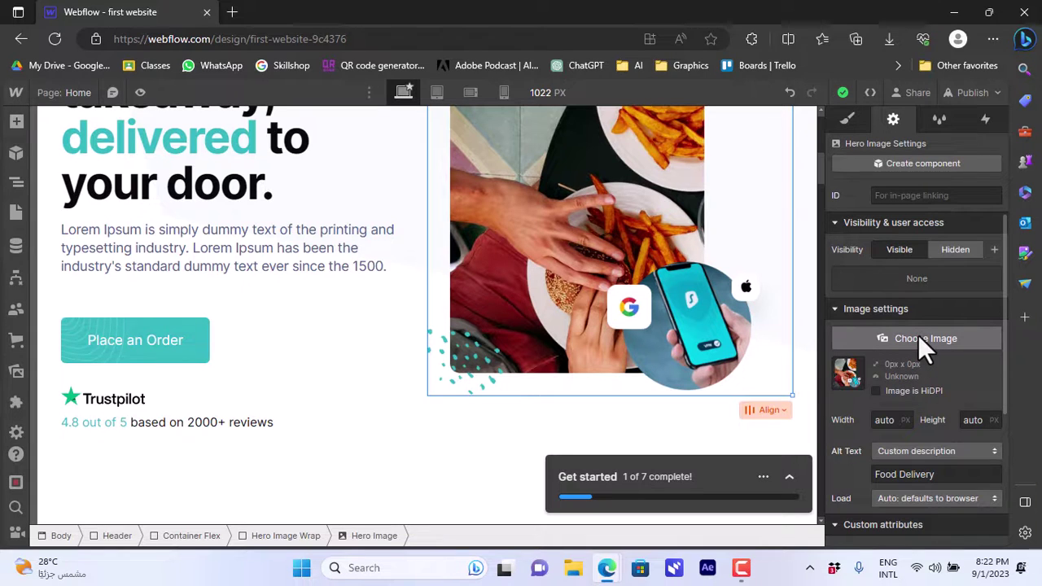
left_click(937, 119)
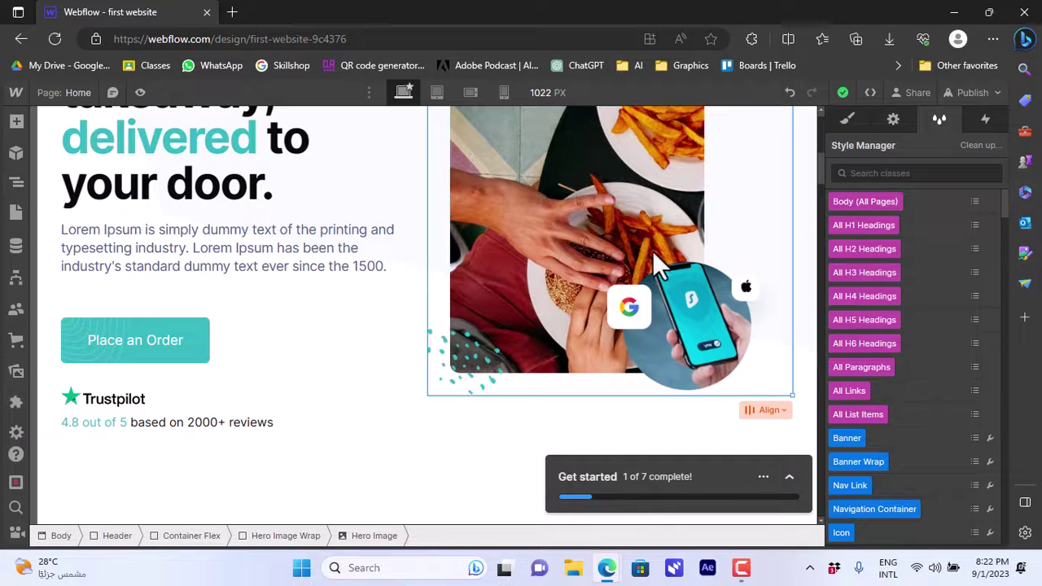
Step: Preview the Home page at tablet, mobile landscape and mobile portrait sizes, widen the portrait view to 393 px, and return to desktop
left_click_drag(820, 174, 808, 125)
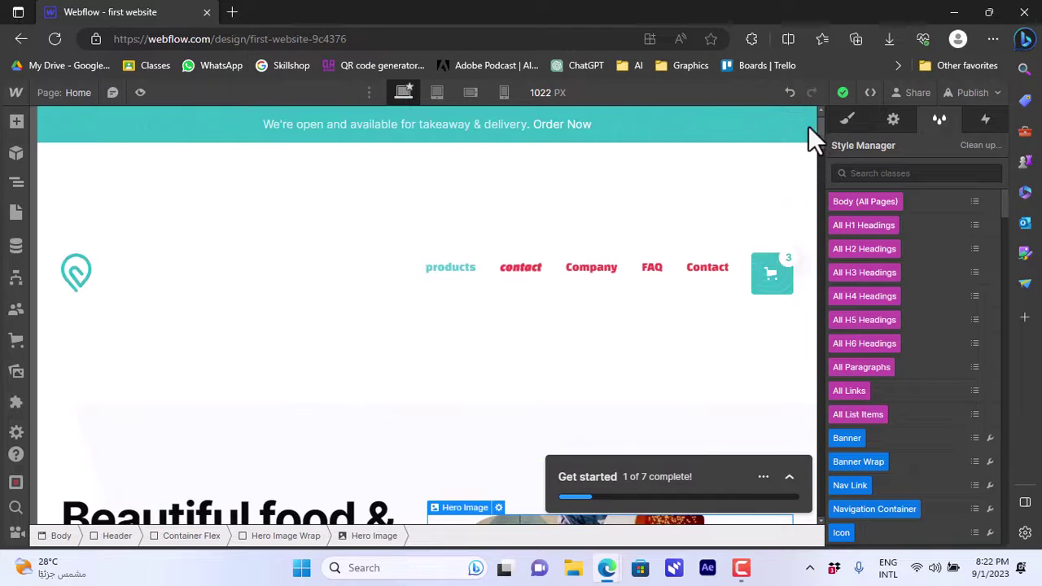
left_click(436, 91)
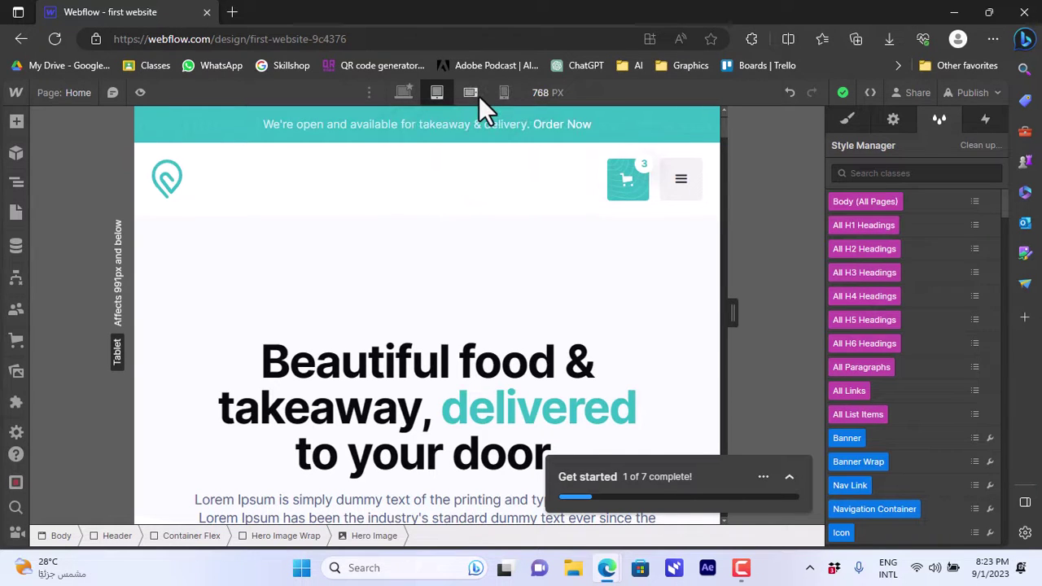
left_click(478, 96)
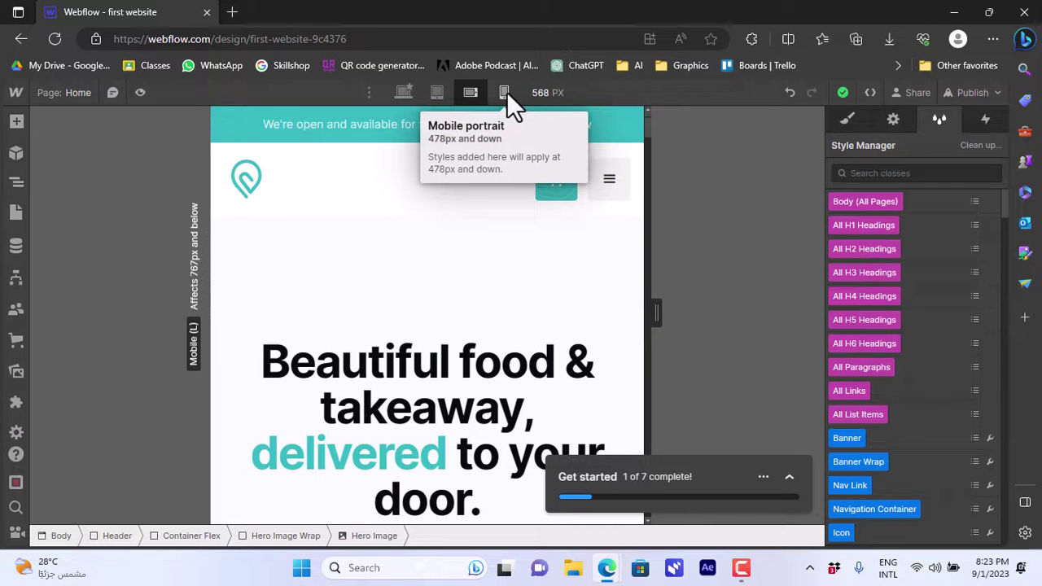
left_click(505, 92)
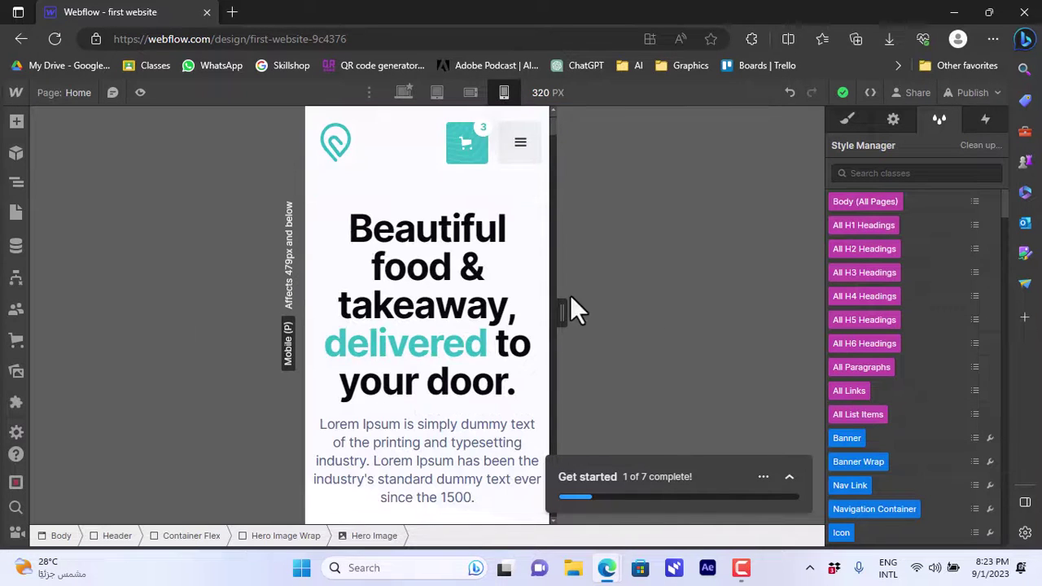
left_click_drag(563, 305, 592, 308)
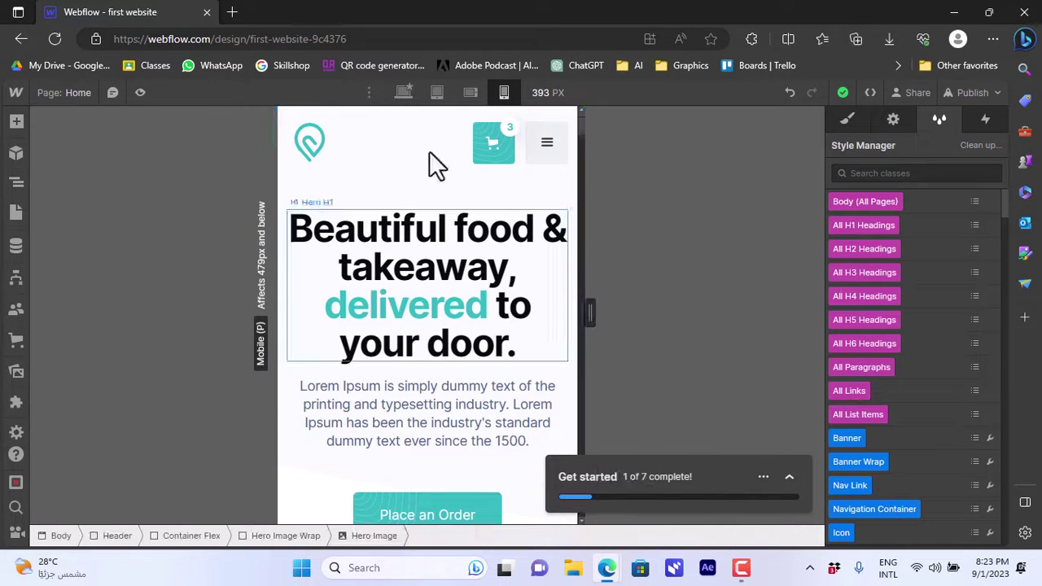
left_click(404, 93)
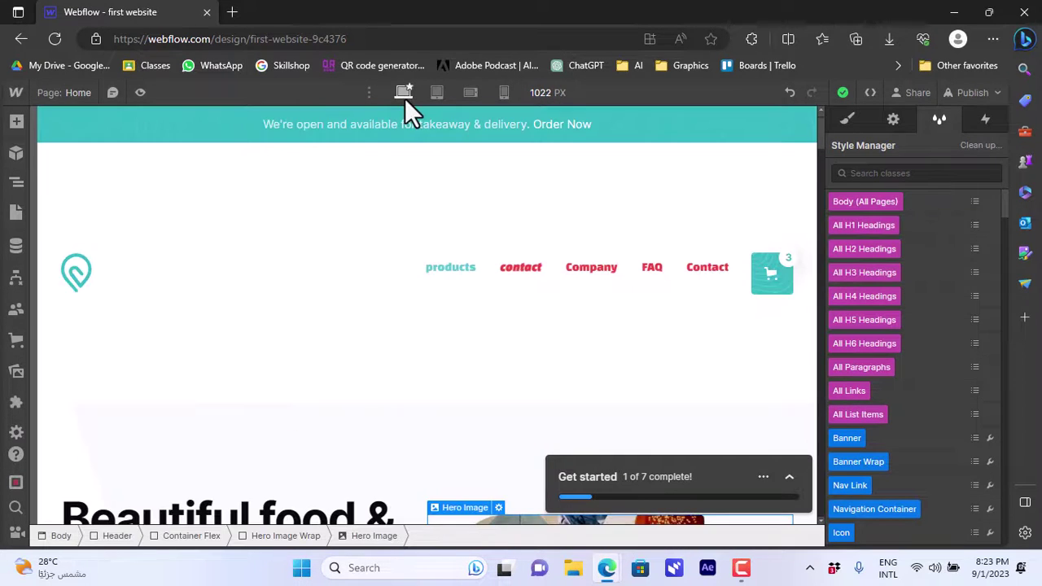
Step: Look over the addable elements, the site's components and the page structure, selecting the Header in the element tree
left_click(16, 122)
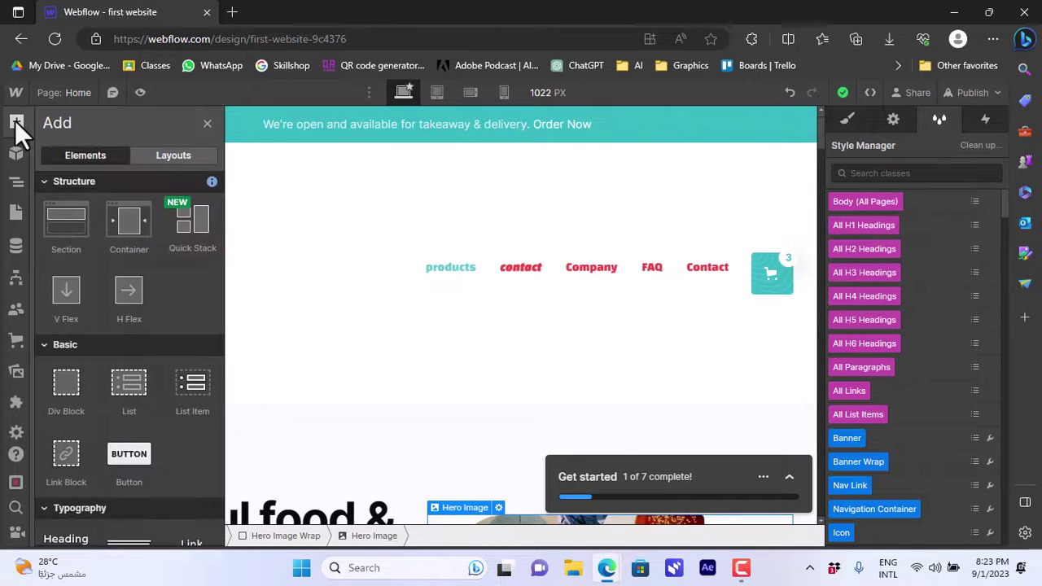
left_click(61, 219)
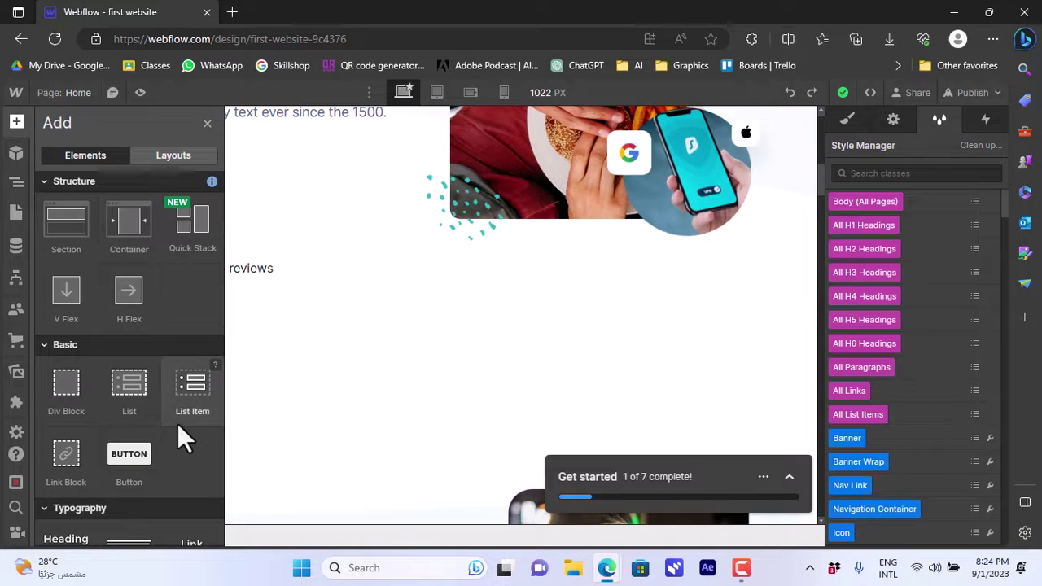
left_click(12, 156)
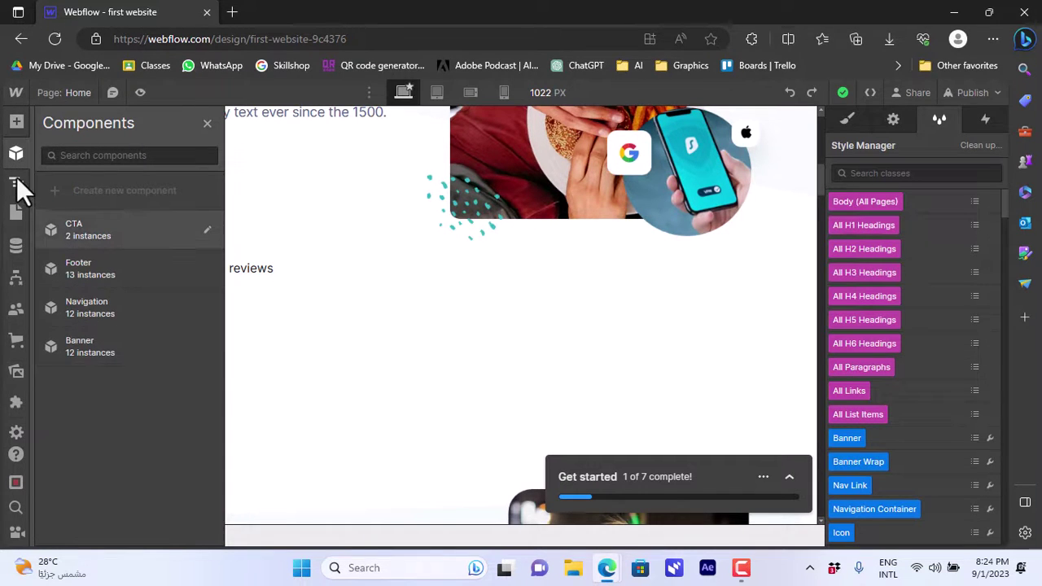
left_click(17, 180)
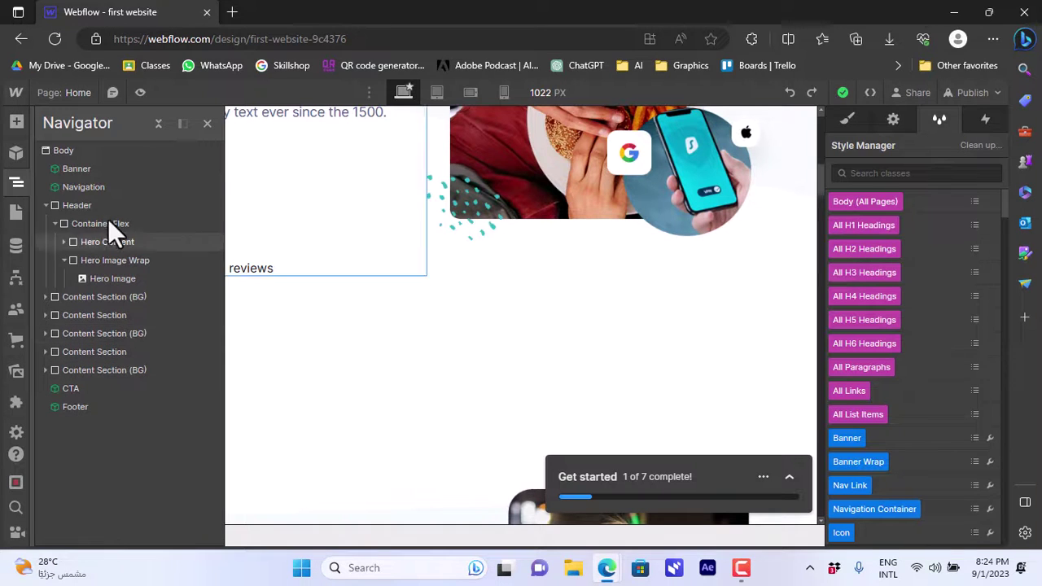
left_click(85, 204)
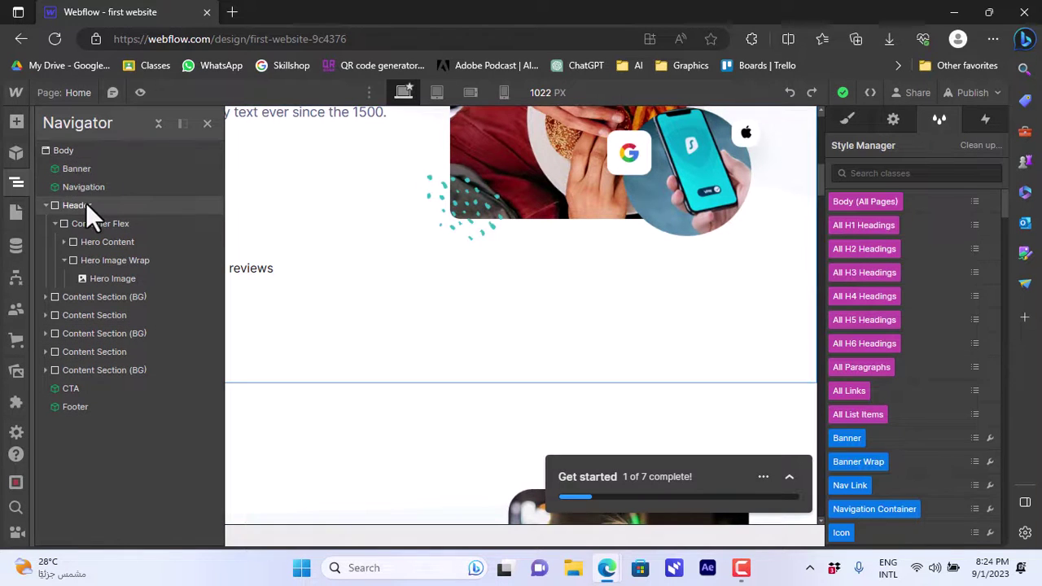
left_click(597, 255)
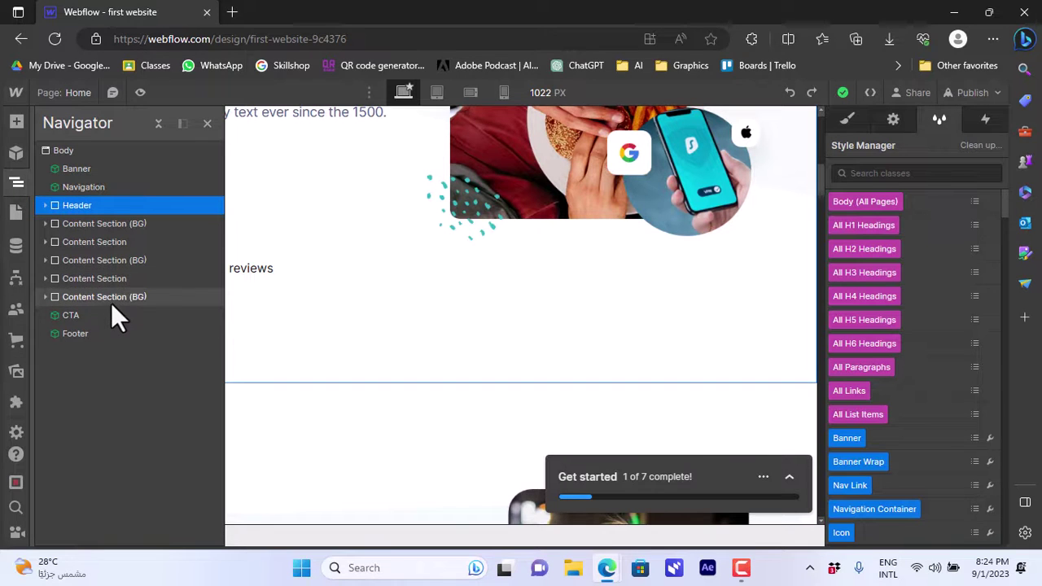
Step: Look over the site's page list and open the Order page to examine its burger products
left_click(20, 217)
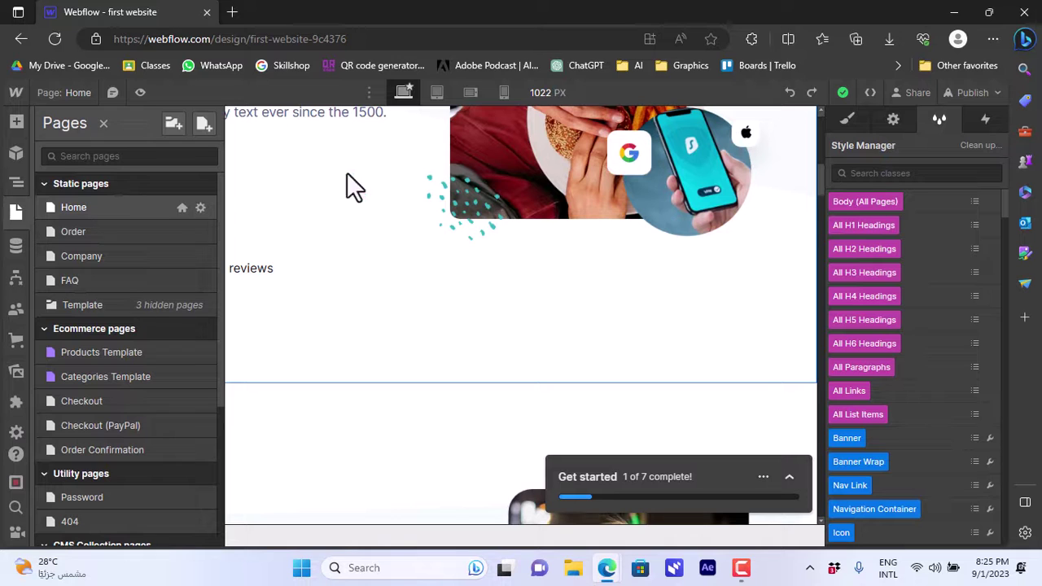
left_click_drag(819, 182, 821, 137)
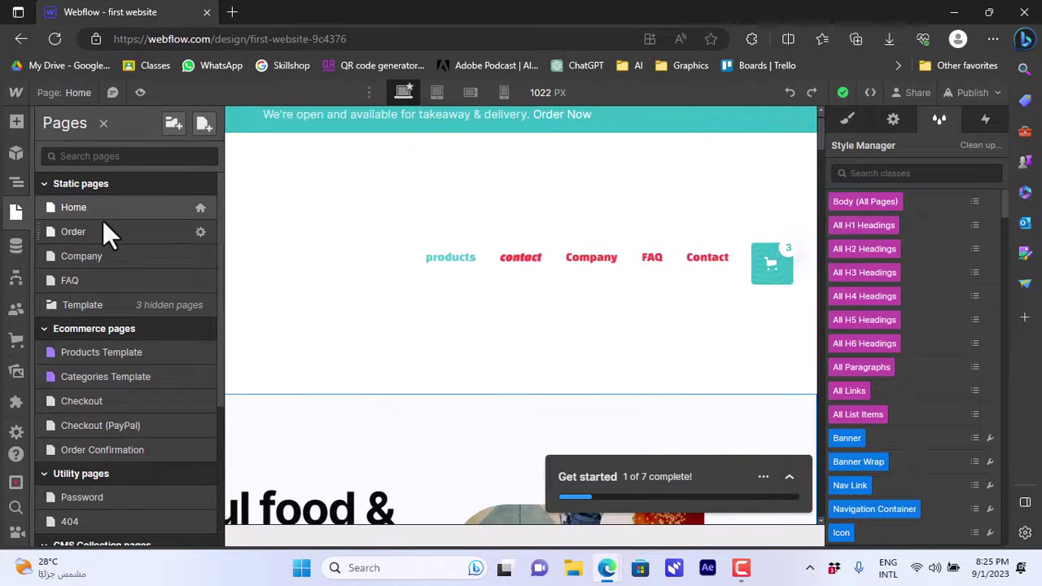
left_click(73, 231)
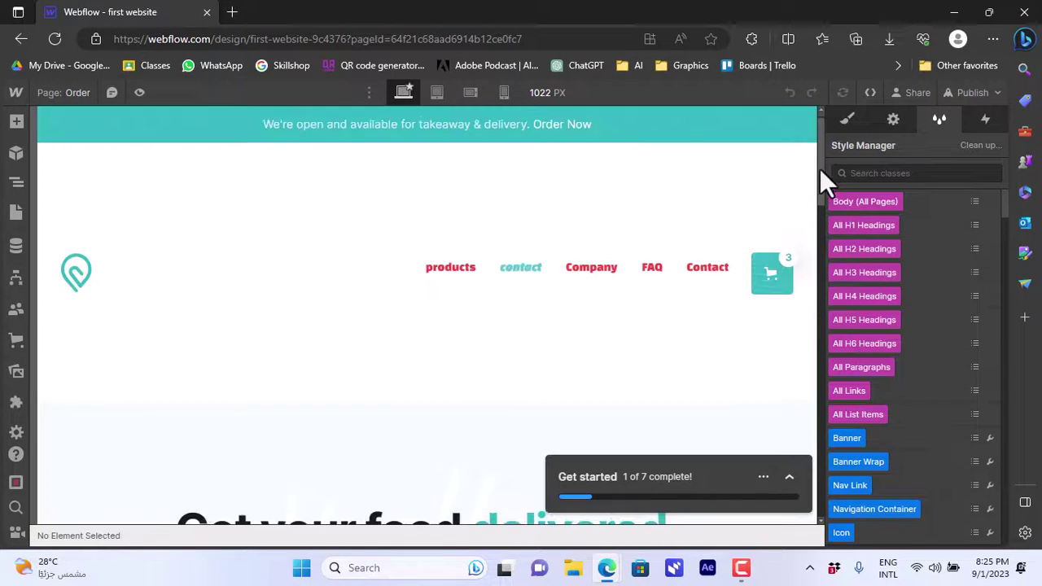
left_click_drag(819, 168, 824, 298)
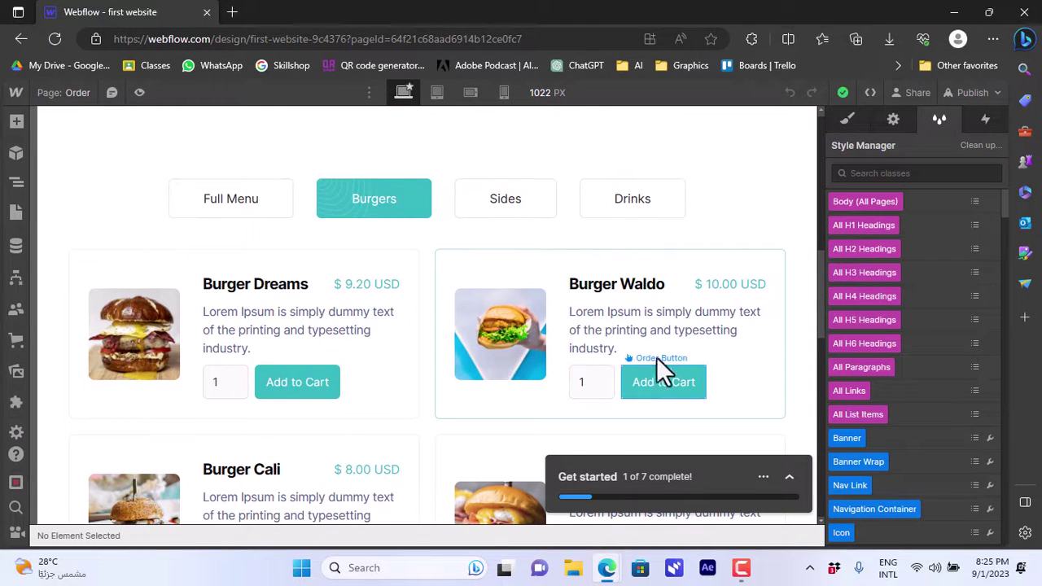
Step: View the CMS Collections and the Users introduction, and dismiss it without enabling Users on the site
left_click(12, 249)
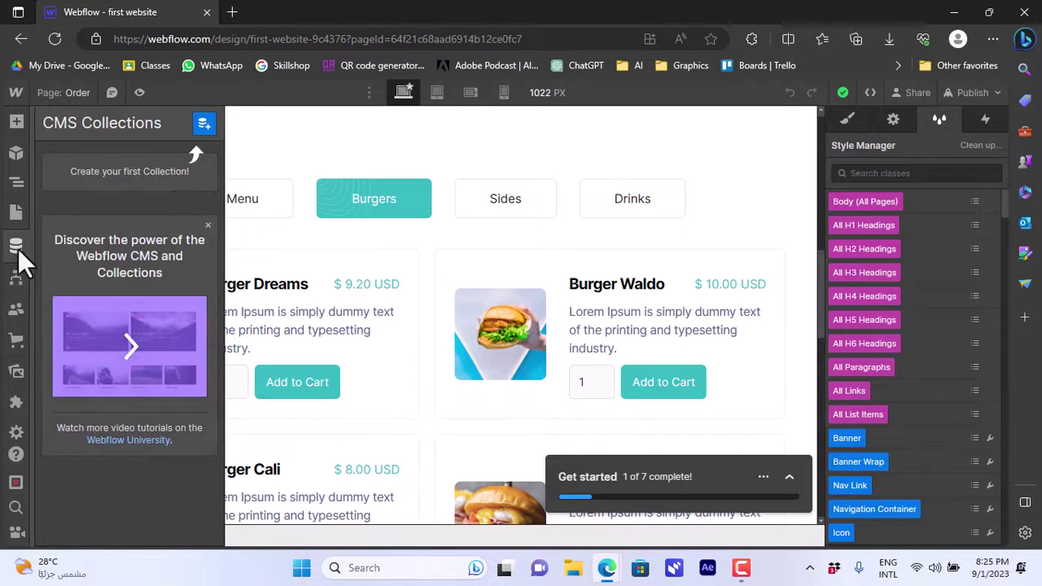
left_click(16, 310)
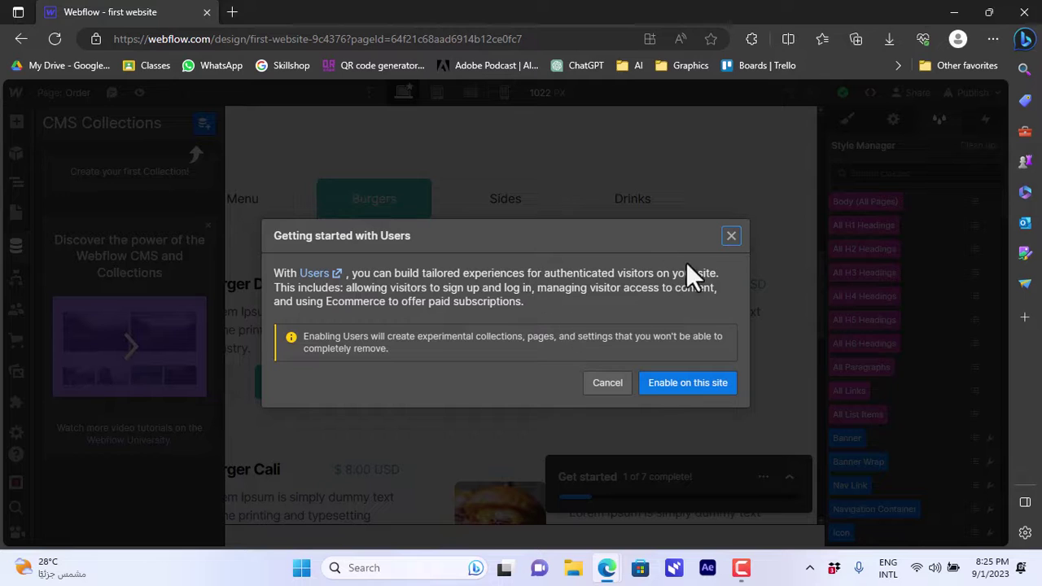
left_click(730, 235)
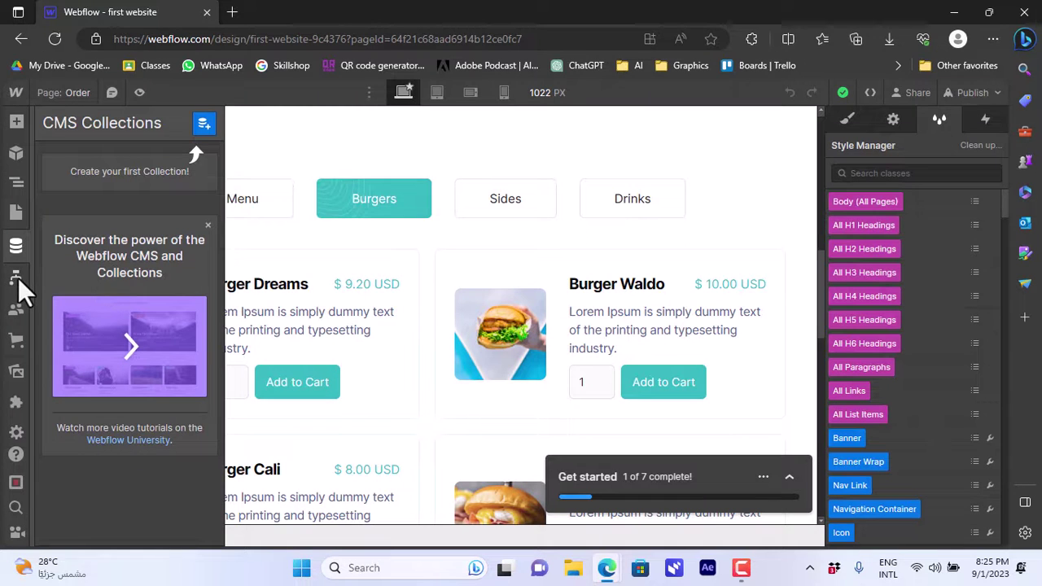
Step: Examine the store's Ecommerce sections, viewing its product list and its categories
left_click(18, 342)
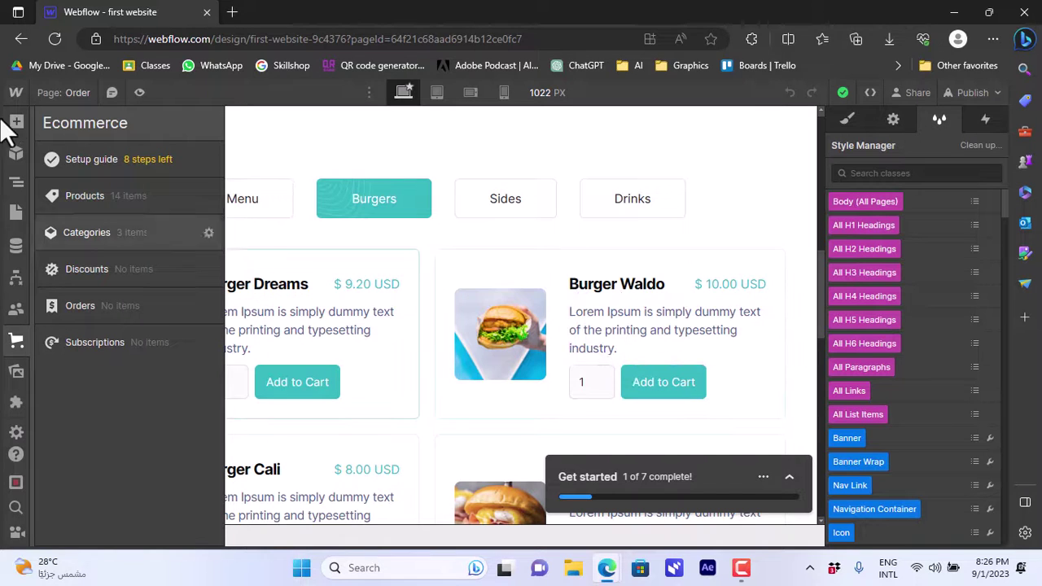
left_click(90, 196)
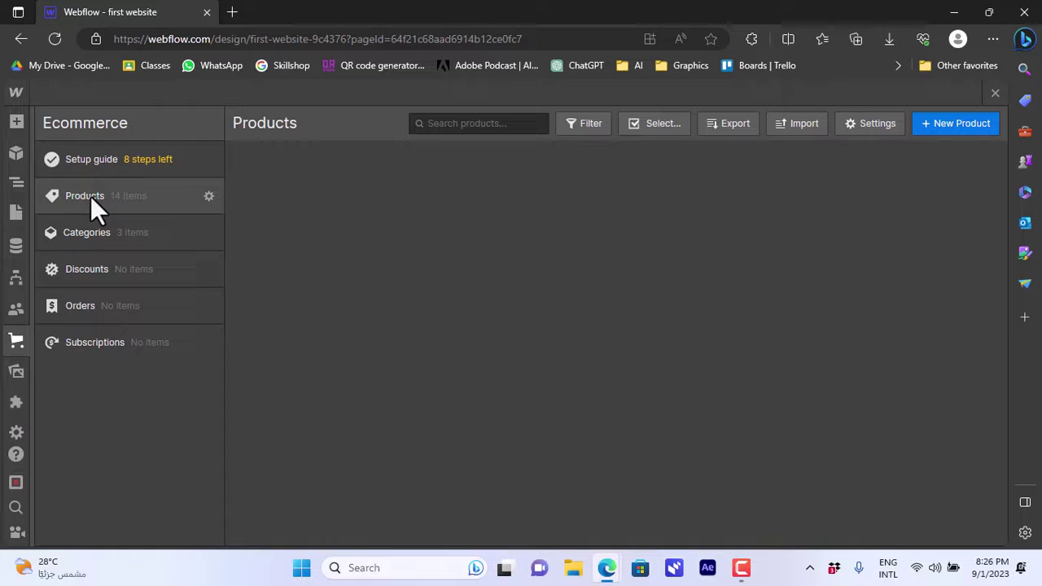
left_click(113, 232)
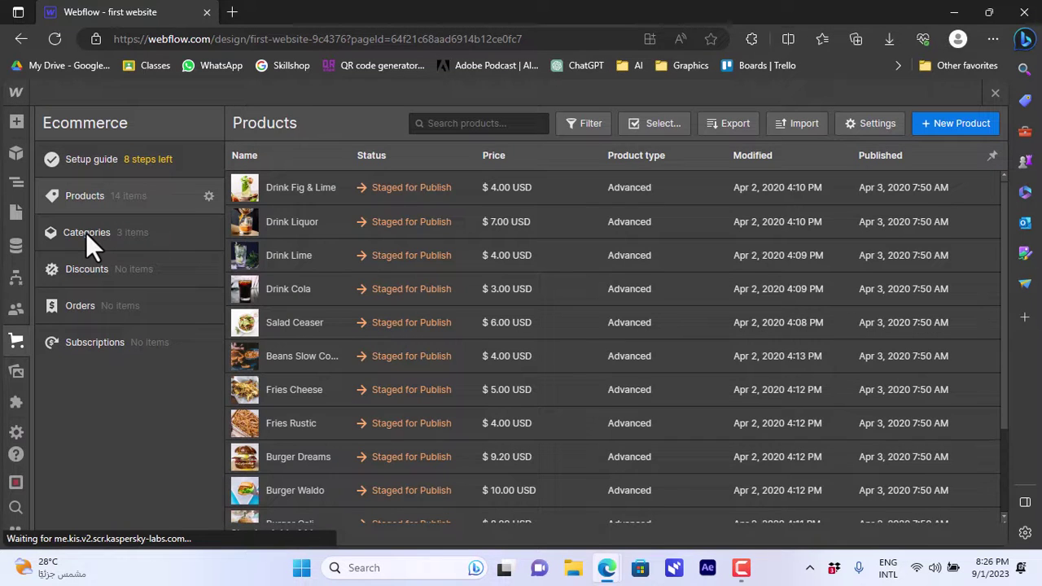
left_click(86, 232)
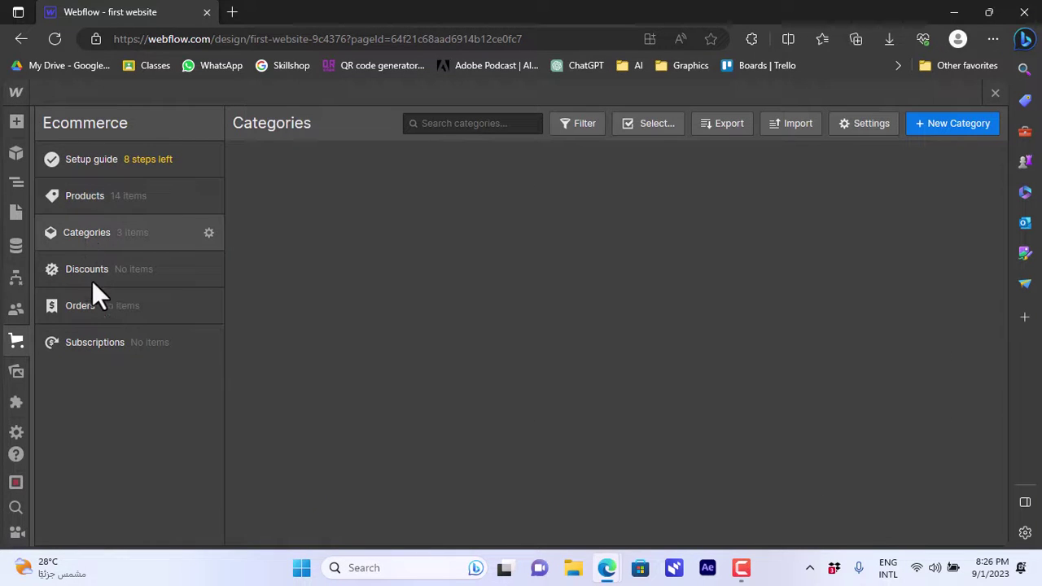
Step: Look through the site's image assets, connected apps and site settings, and return to the Order page canvas
left_click(17, 374)
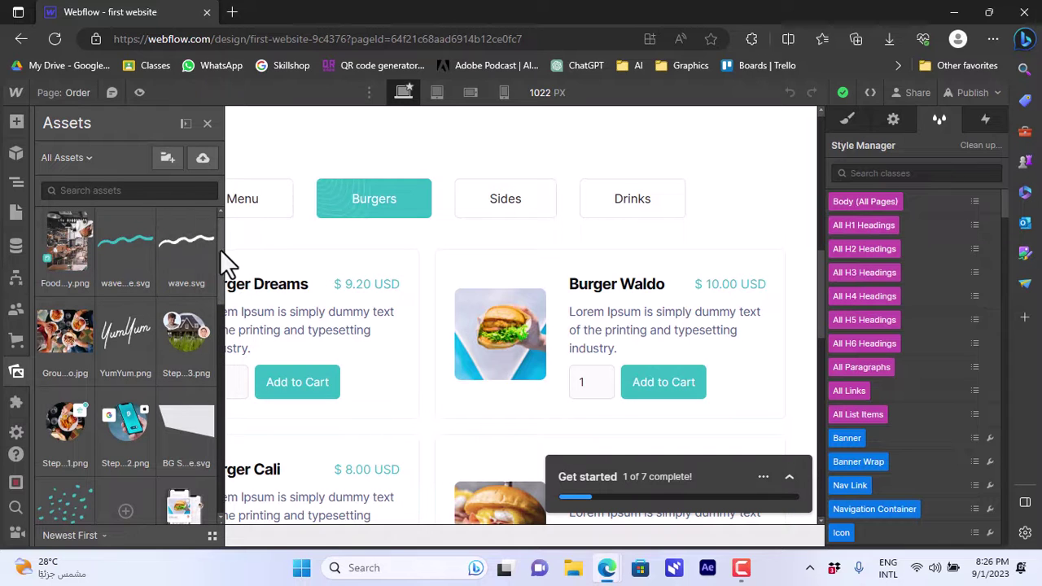
mouse_move(220, 249)
left_mouse_down()
mouse_move(224, 289)
mouse_move(226, 256)
left_mouse_up()
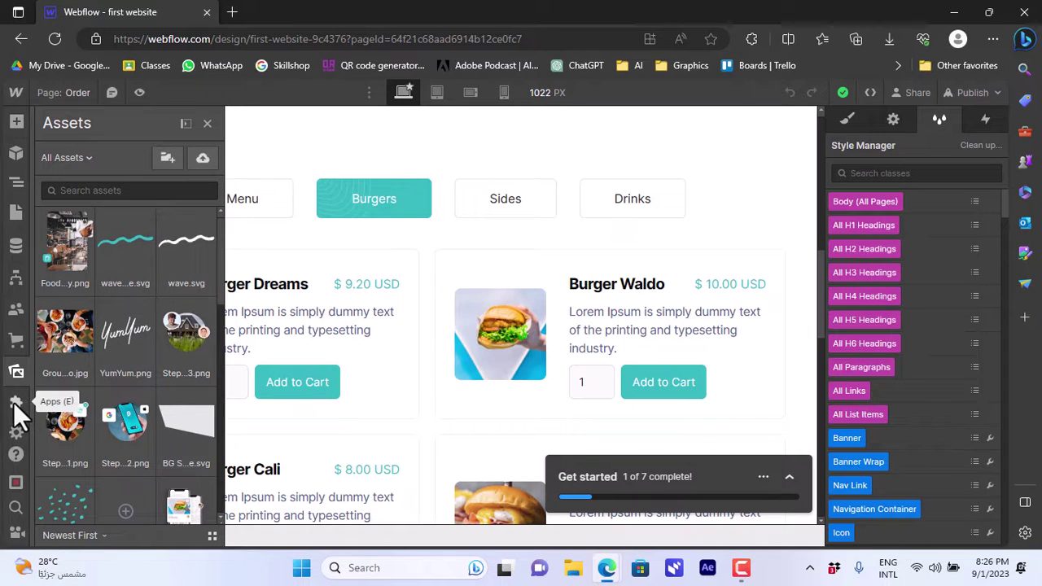
left_click(17, 402)
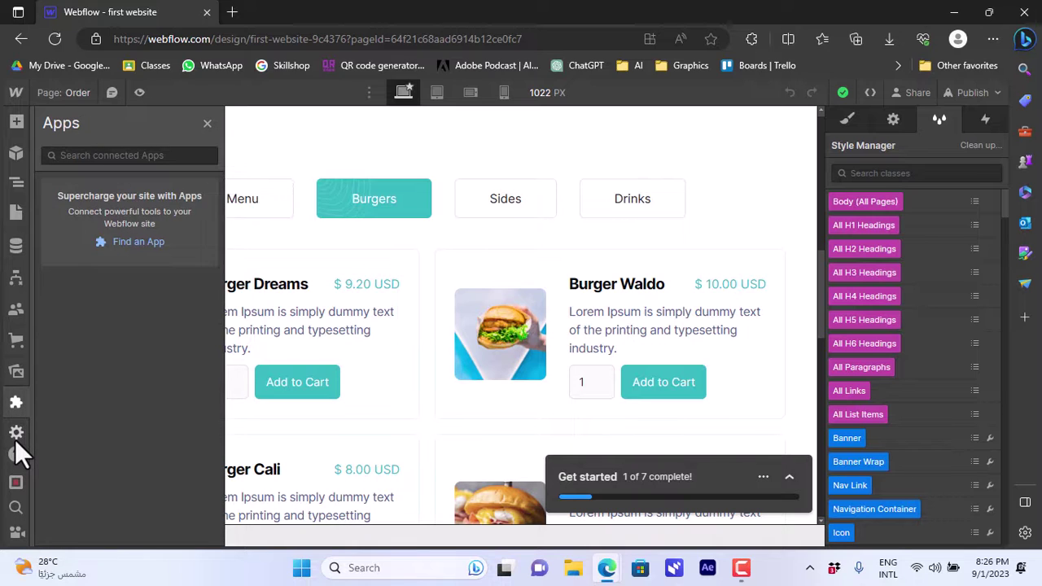
left_click(14, 438)
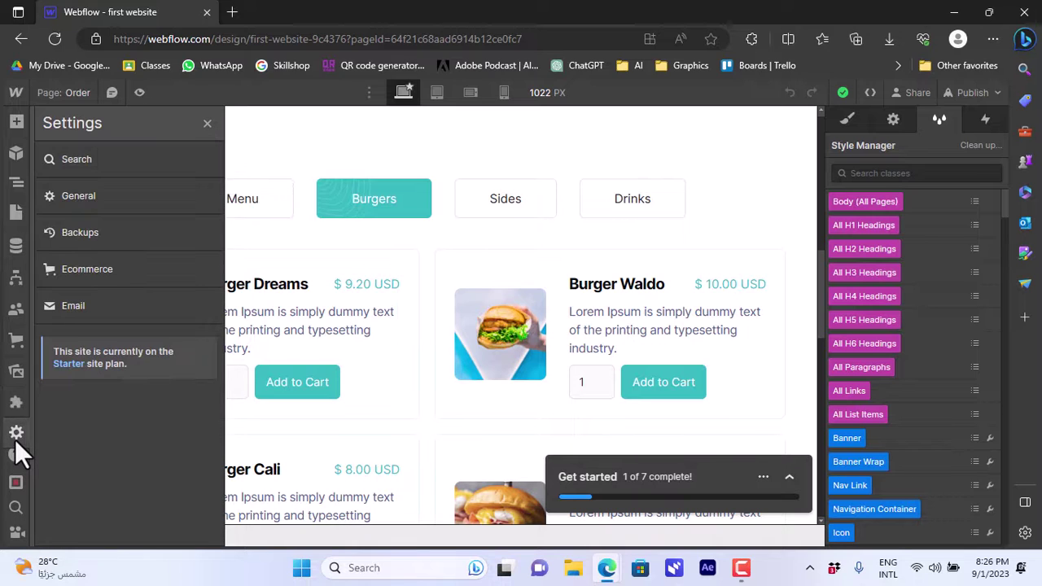
left_click(581, 186)
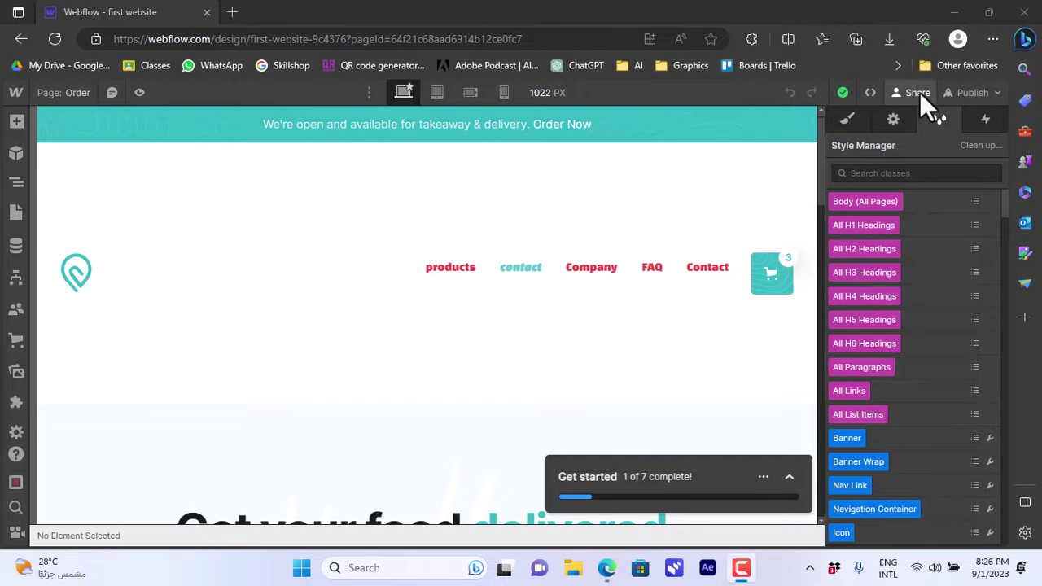
Step: Review the advanced publishing options and try to publish the site to the staging domain first-website-9c4376.webflow.io
left_click(976, 92)
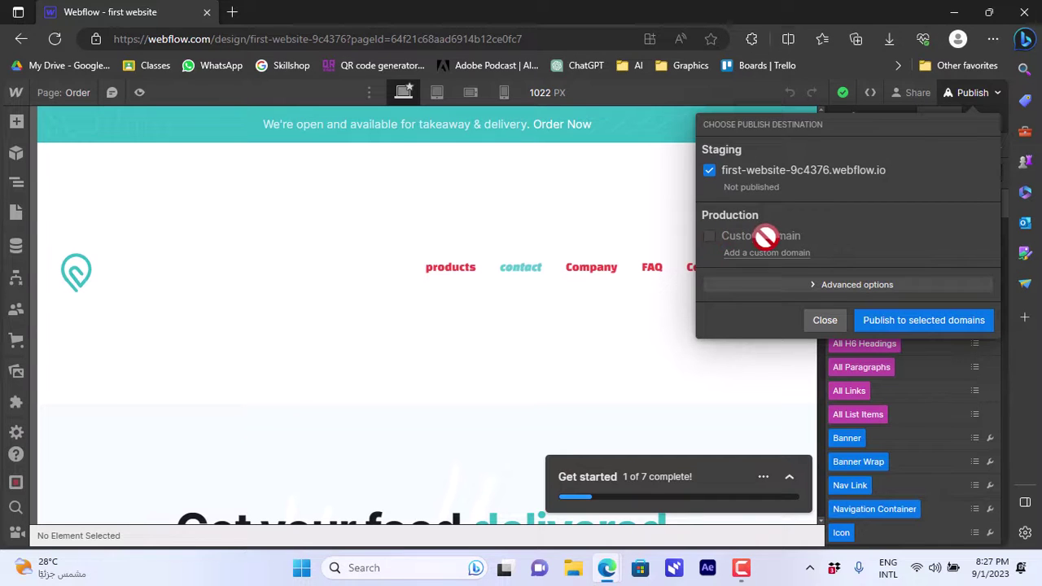
left_click(815, 285)
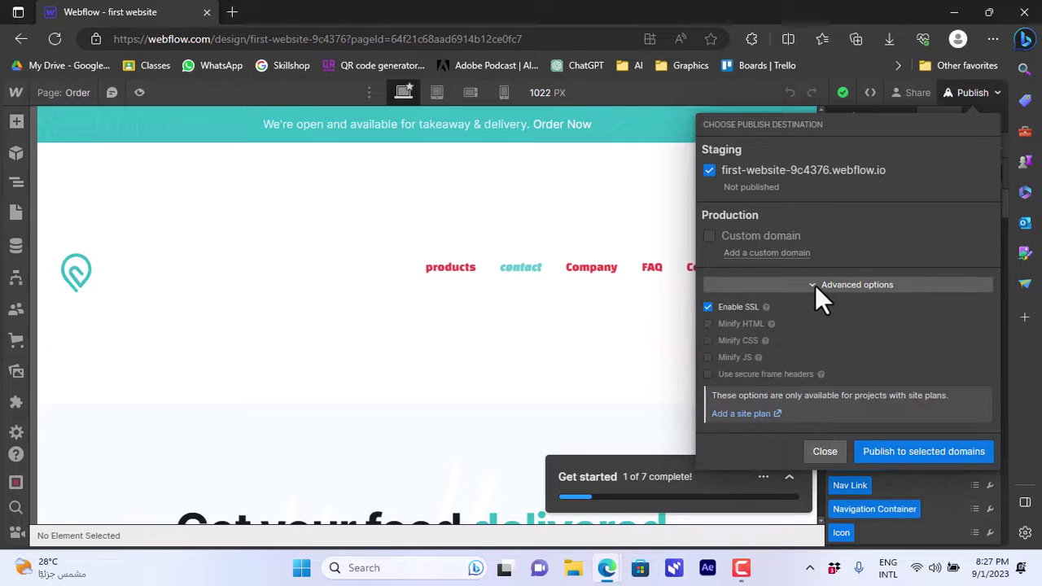
left_click(814, 282)
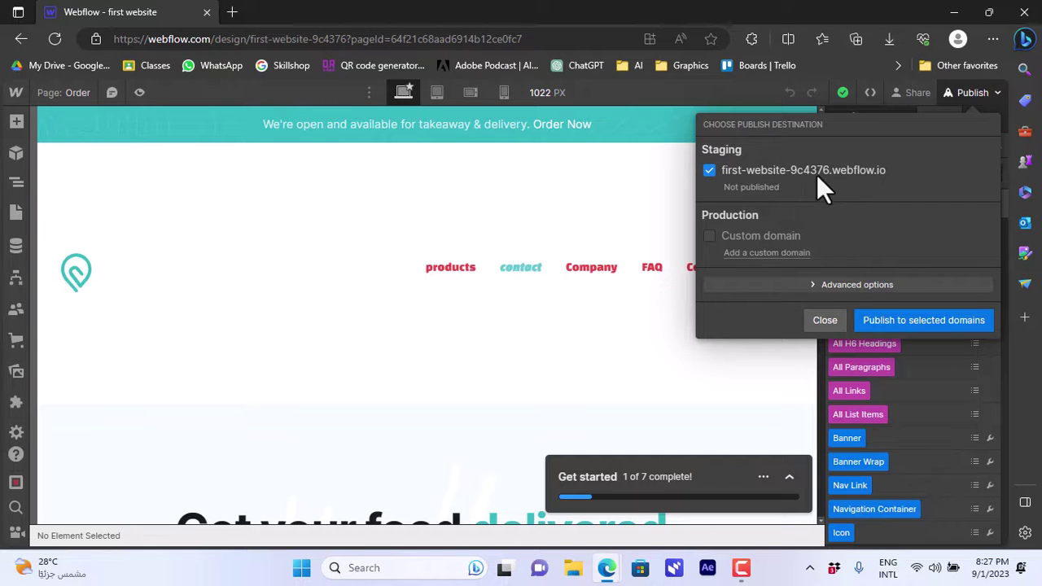
left_click(903, 321)
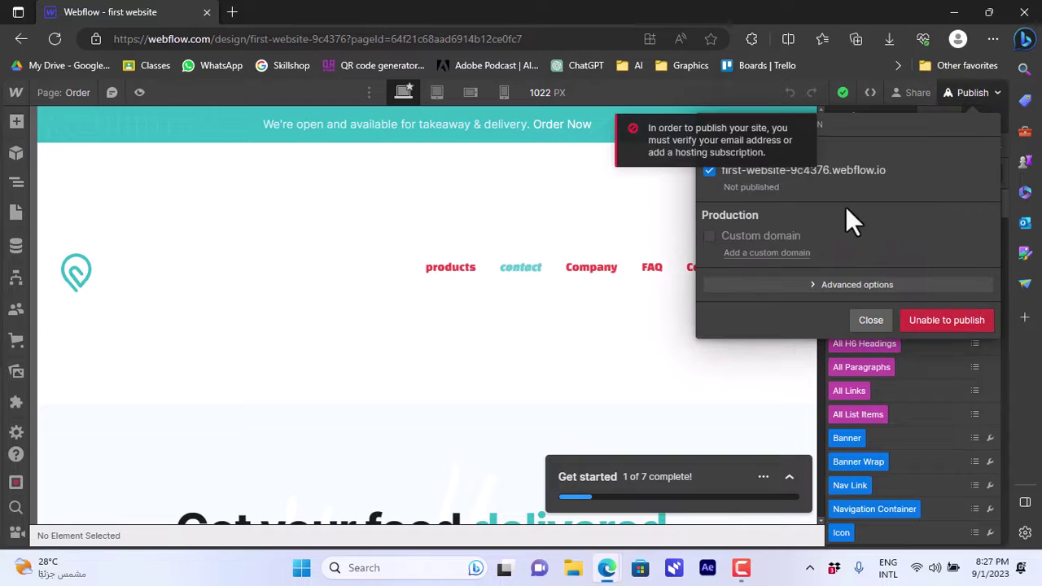